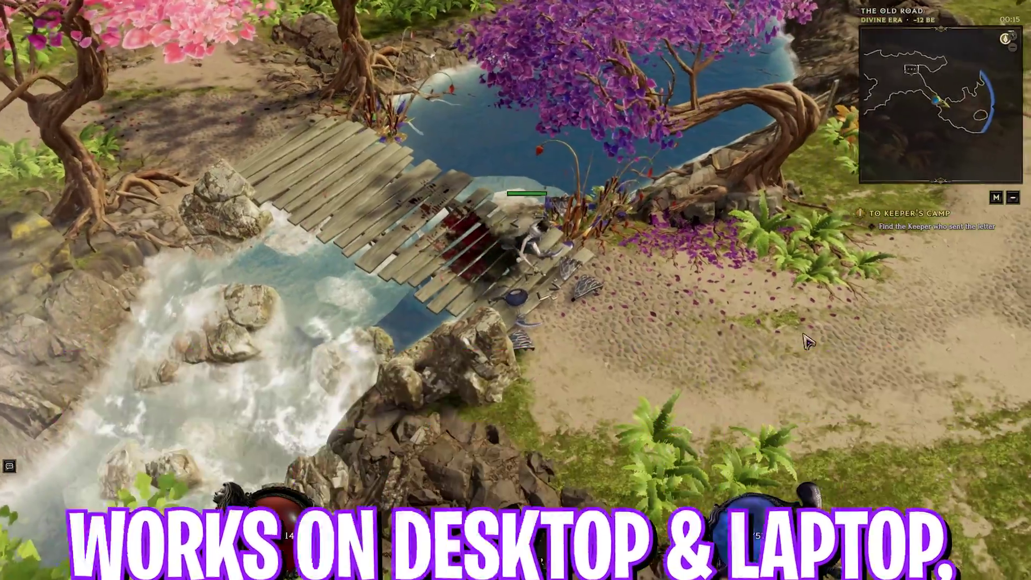
# Step: Fight the Armored Phoenix briefly, then bring up Last Epoch's Manage options in the Steam library
pyautogui.click(808, 341)
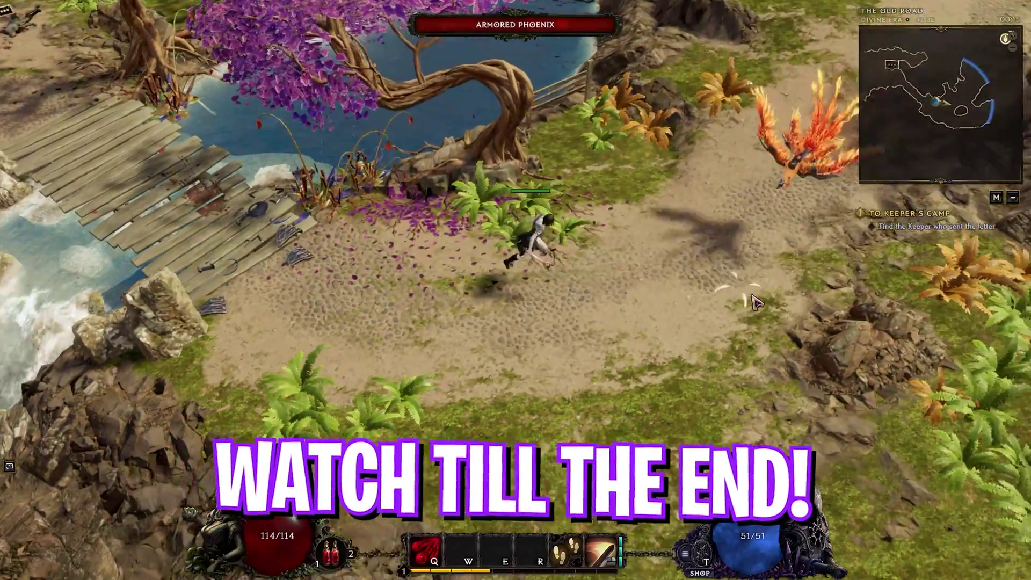
pyautogui.click(600, 226)
pyautogui.click(617, 179)
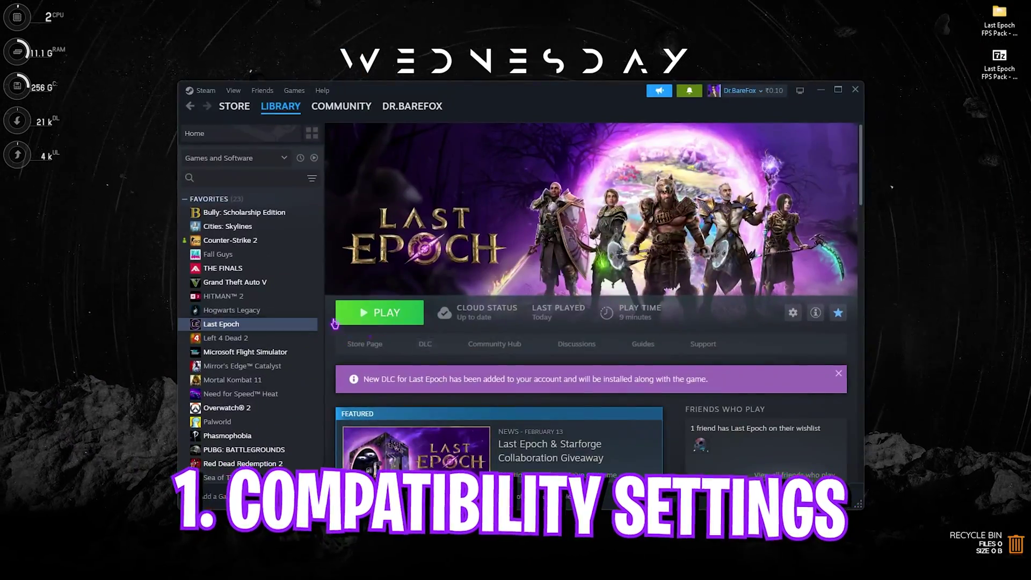
pyautogui.rightClick(233, 326)
pyautogui.moveTo(305, 394)
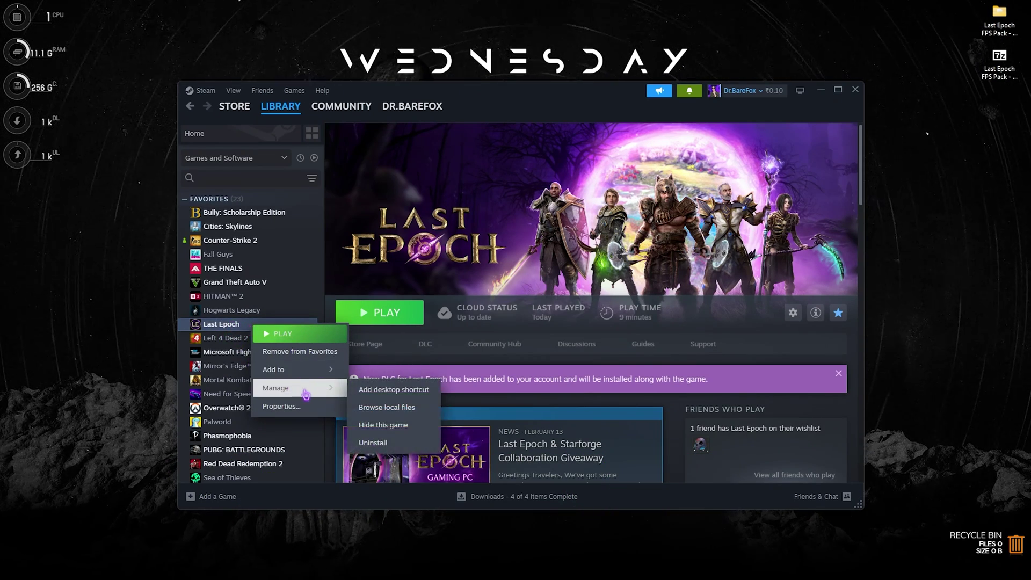
# Step: Open the Compatibility properties of Last Epoch.exe from its local install folder
pyautogui.click(376, 409)
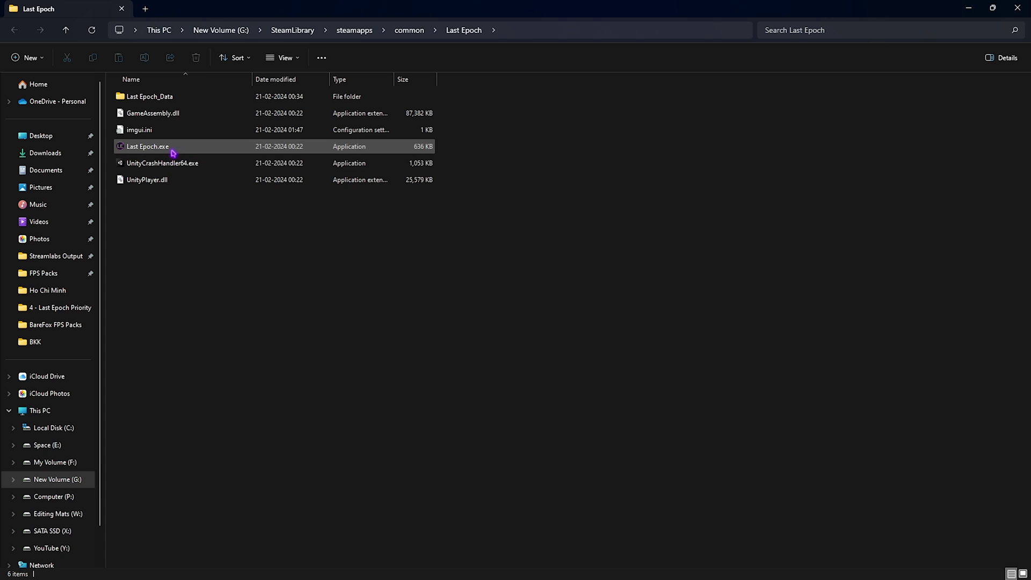
pyautogui.click(174, 152)
pyautogui.rightClick(170, 151)
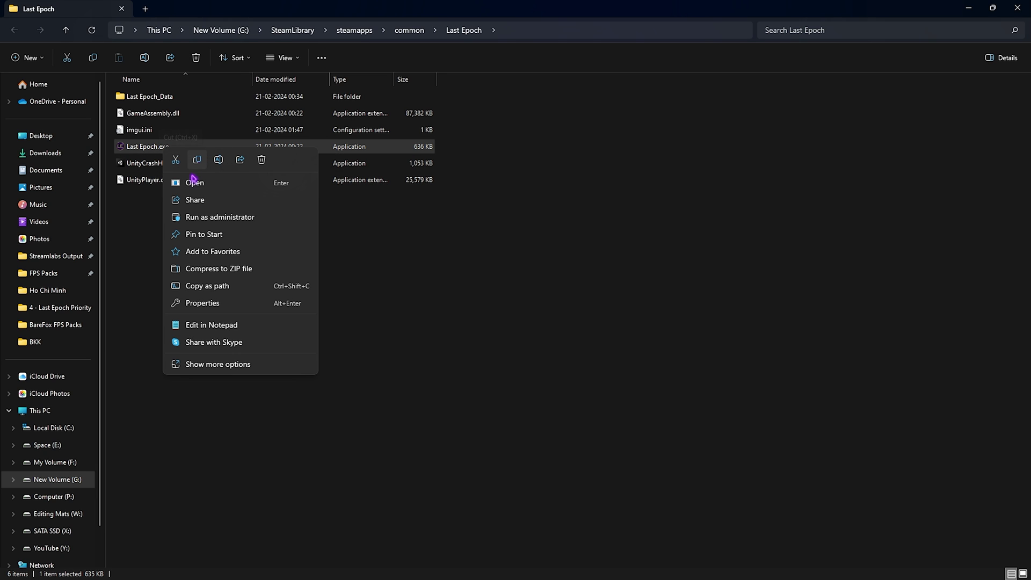
pyautogui.click(204, 303)
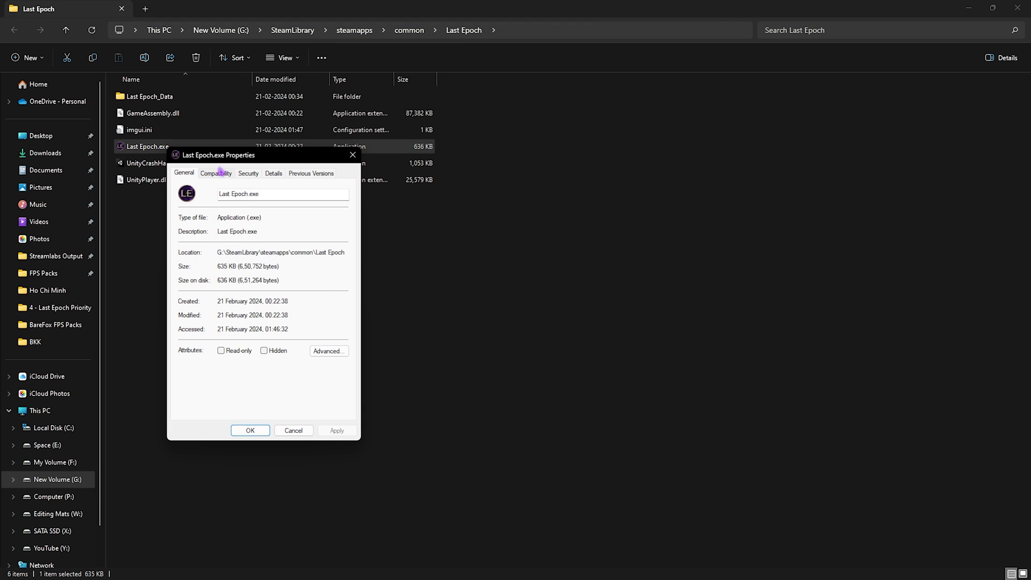
pyautogui.click(217, 173)
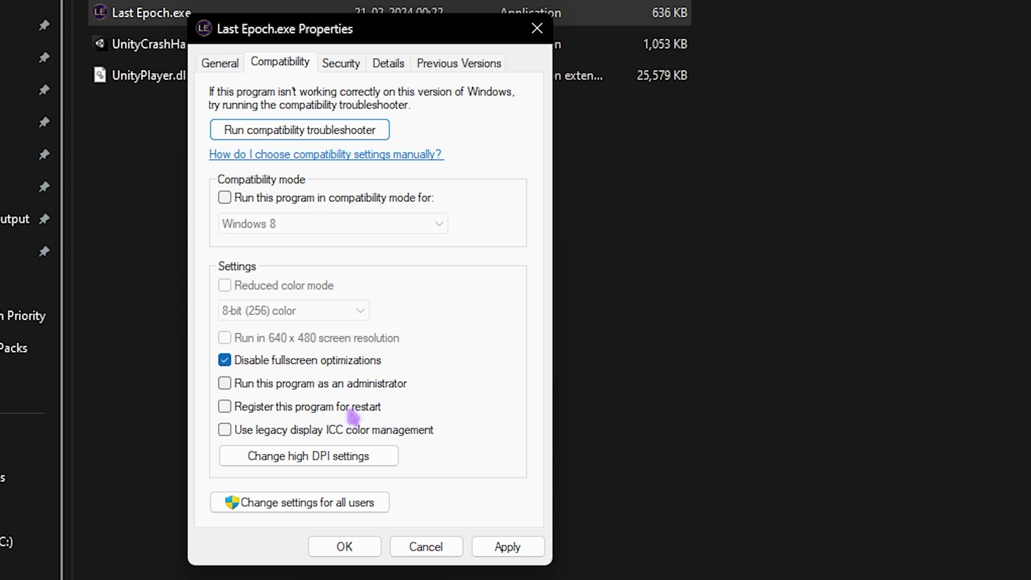
# Step: Override high DPI scaling to be performed by Application and apply the compatibility changes
pyautogui.click(319, 459)
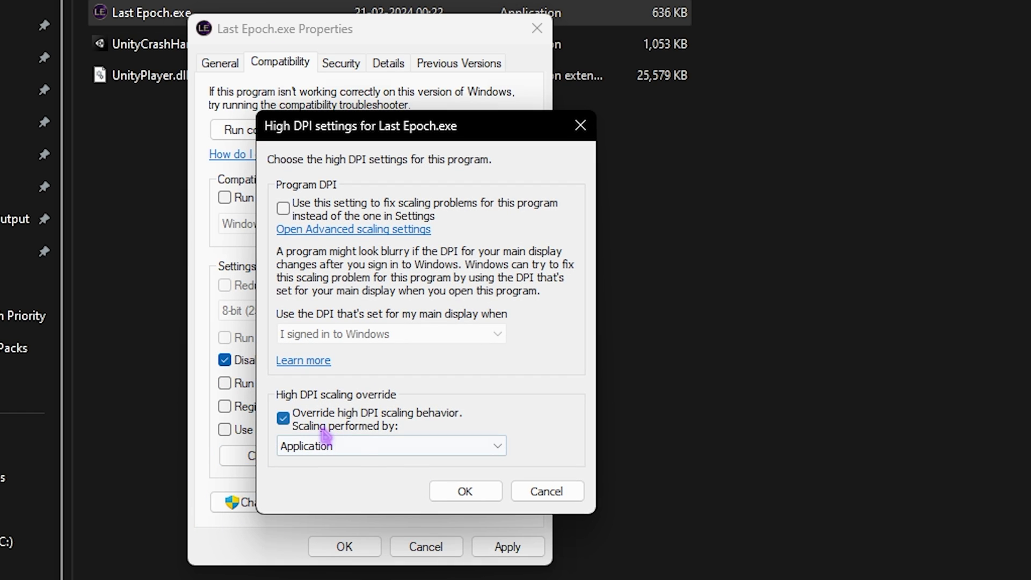
pyautogui.click(361, 457)
pyautogui.click(358, 463)
pyautogui.click(465, 491)
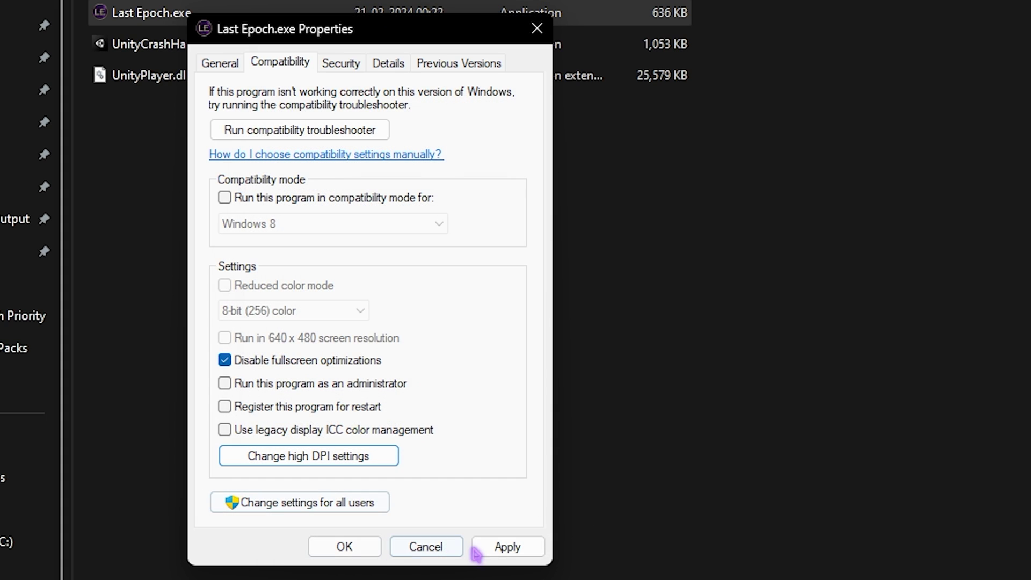
pyautogui.click(499, 546)
pyautogui.click(529, 43)
pyautogui.click(525, 30)
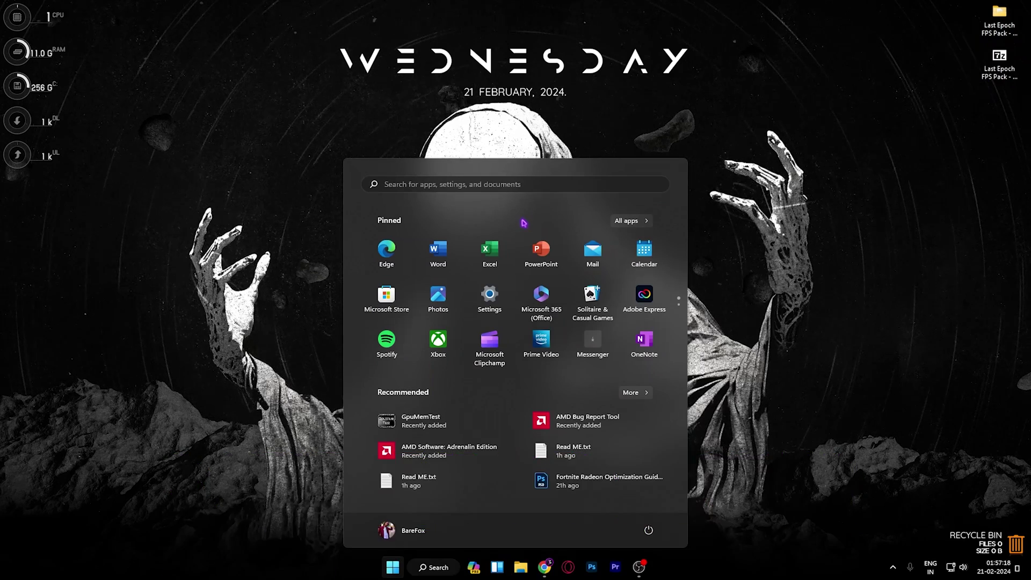
# Step: In Settings > Gaming, confirm Game Bar's controller shortcut is off and switch Game Mode on
pyautogui.write('settings')
pyautogui.press('Return')
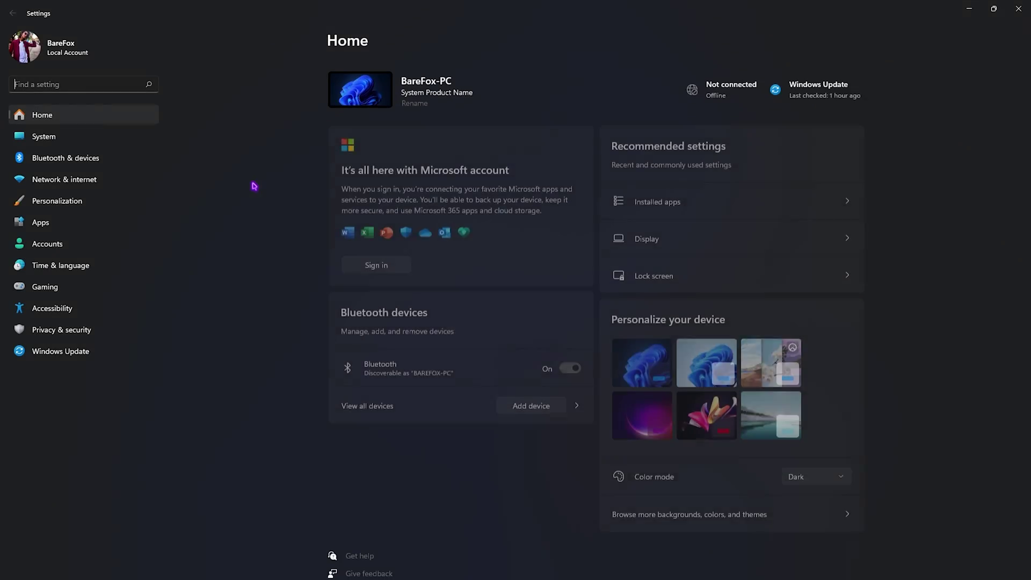
pyautogui.click(45, 287)
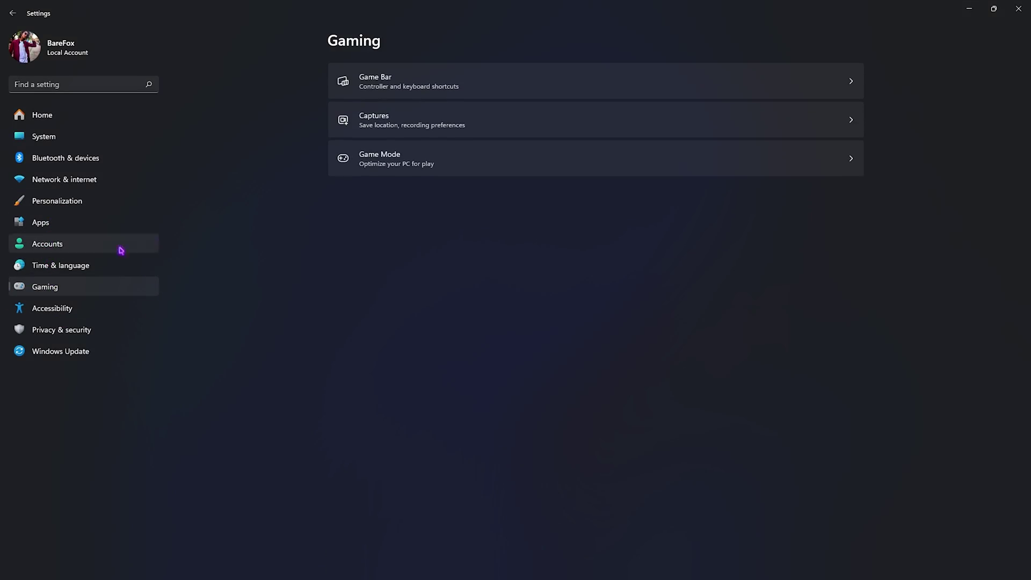
pyautogui.click(365, 81)
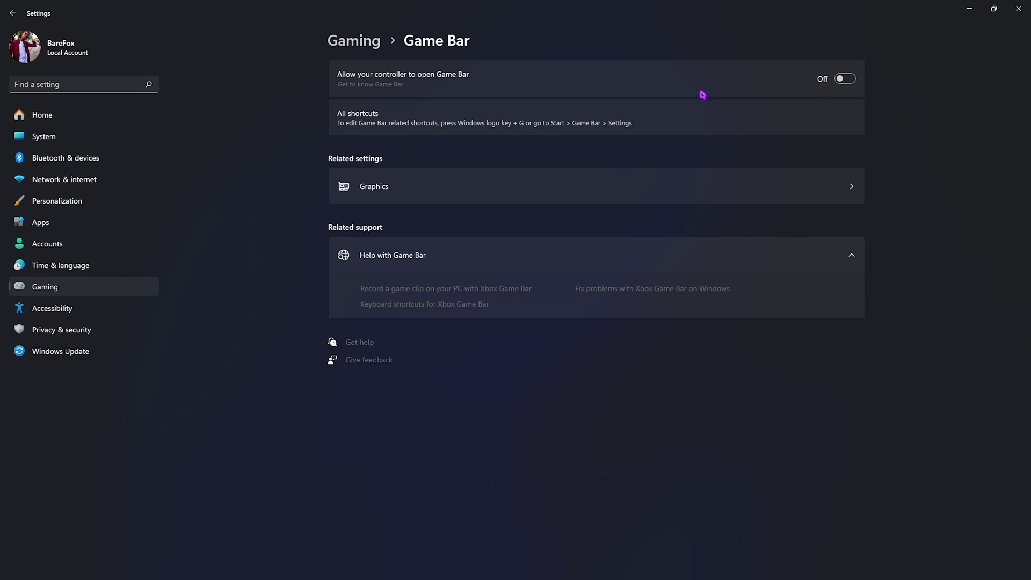
pyautogui.click(362, 43)
pyautogui.click(376, 156)
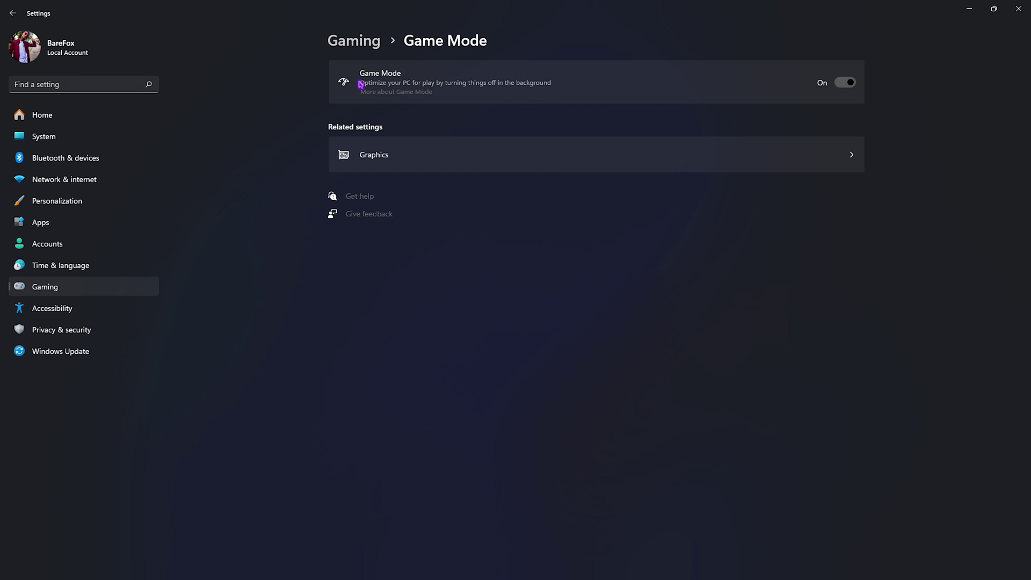
# Step: Open the Graphics page and review the default graphics settings
pyautogui.click(390, 155)
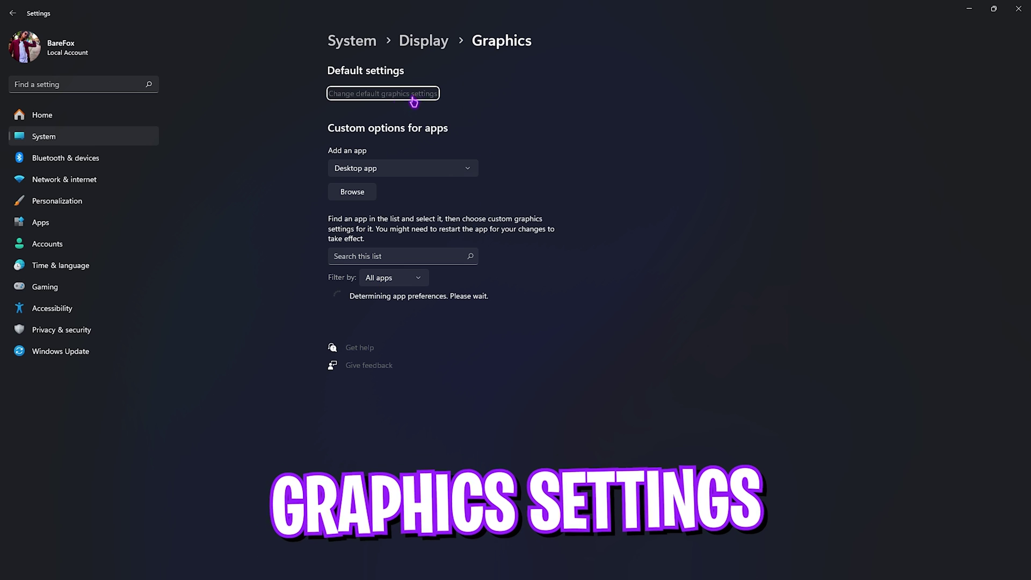
pyautogui.click(352, 95)
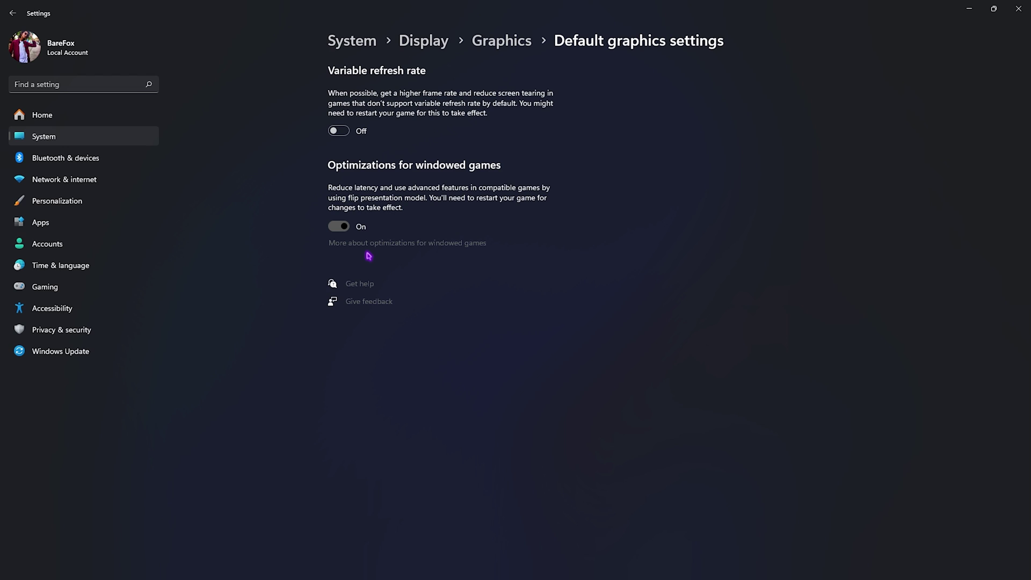
pyautogui.click(510, 46)
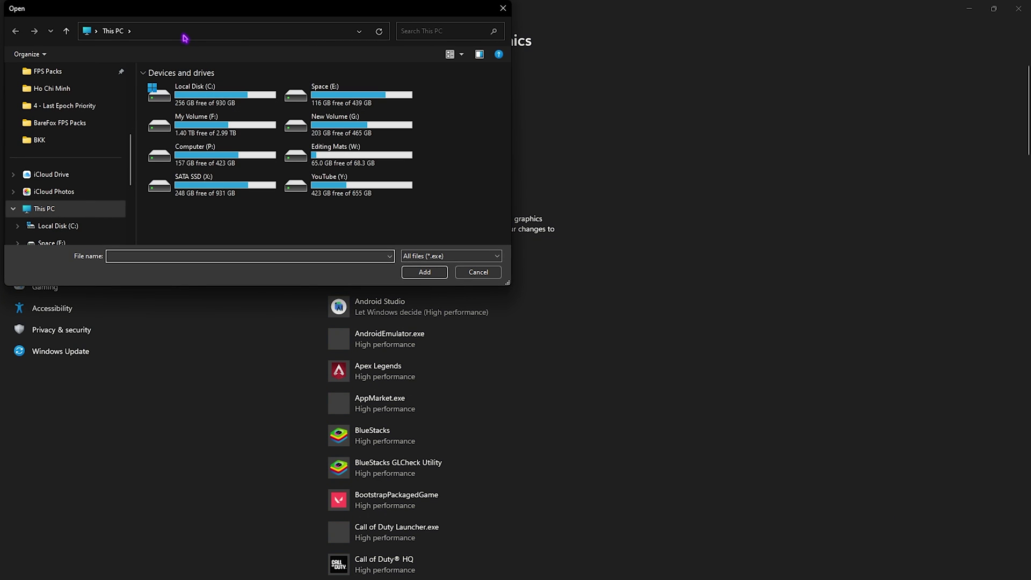
# Step: Add Last Epoch.exe to the graphics app list with High performance preference
pyautogui.press('Return')
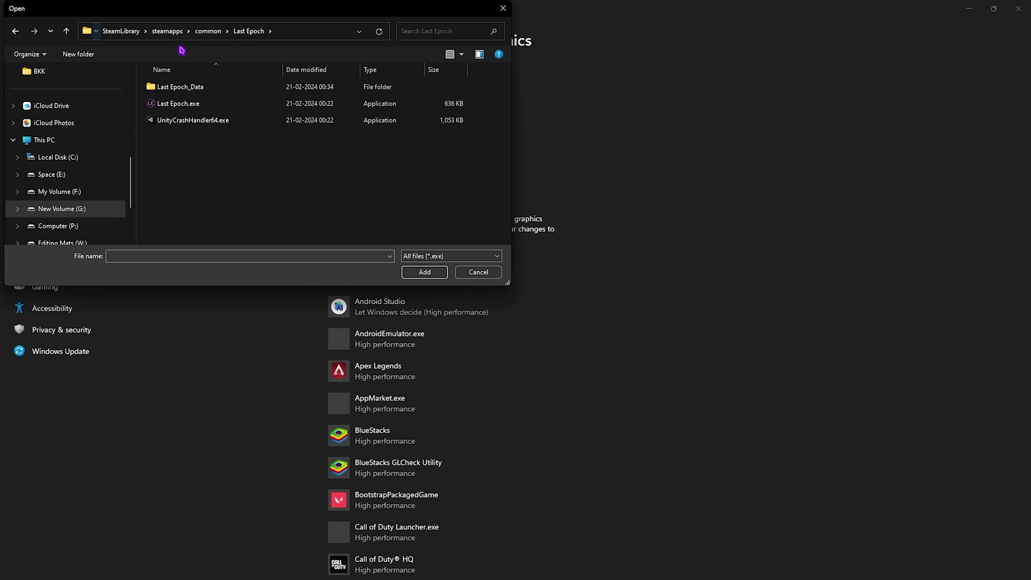
pyautogui.click(178, 104)
pyautogui.click(424, 272)
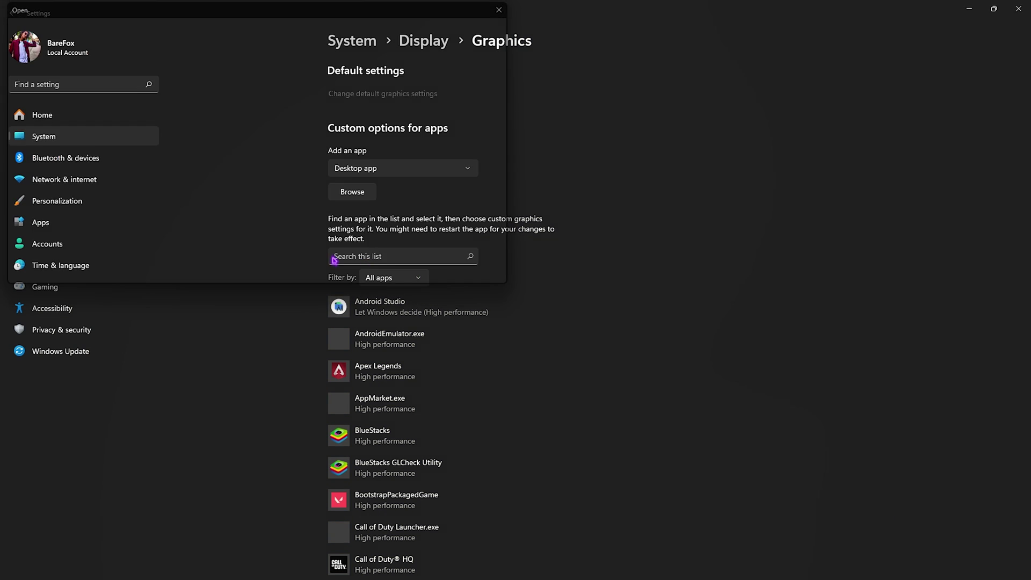
pyautogui.click(487, 295)
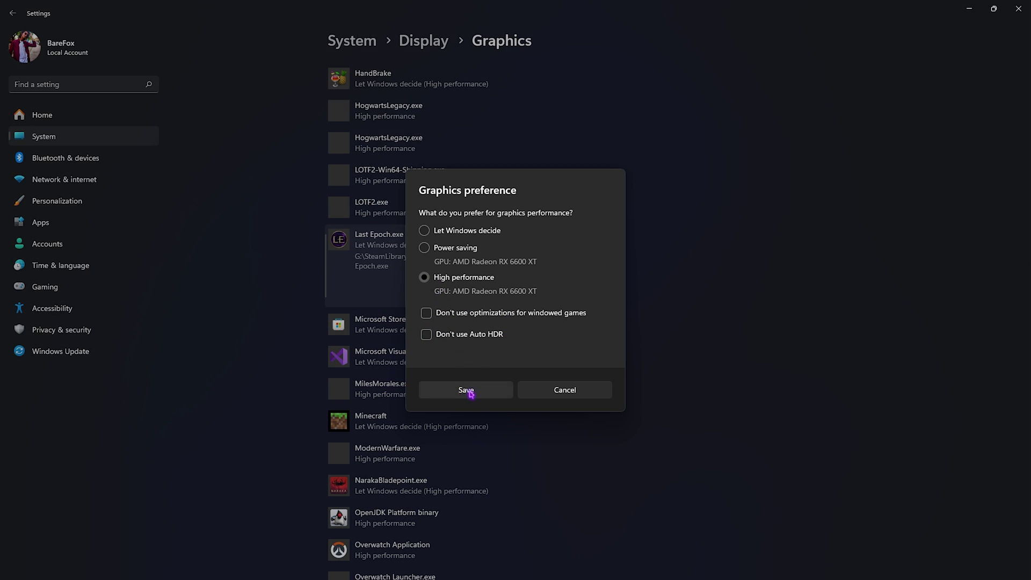
pyautogui.click(468, 391)
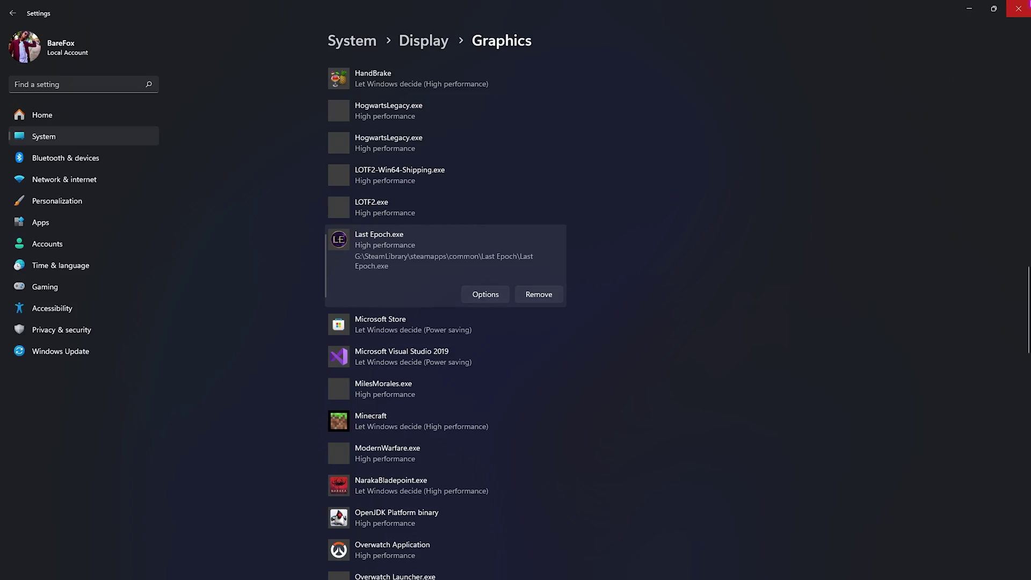
# Step: Open Local Group Policy Editor and navigate to Administrative Templates > Windows Components > App Privacy
pyautogui.click(1029, 3)
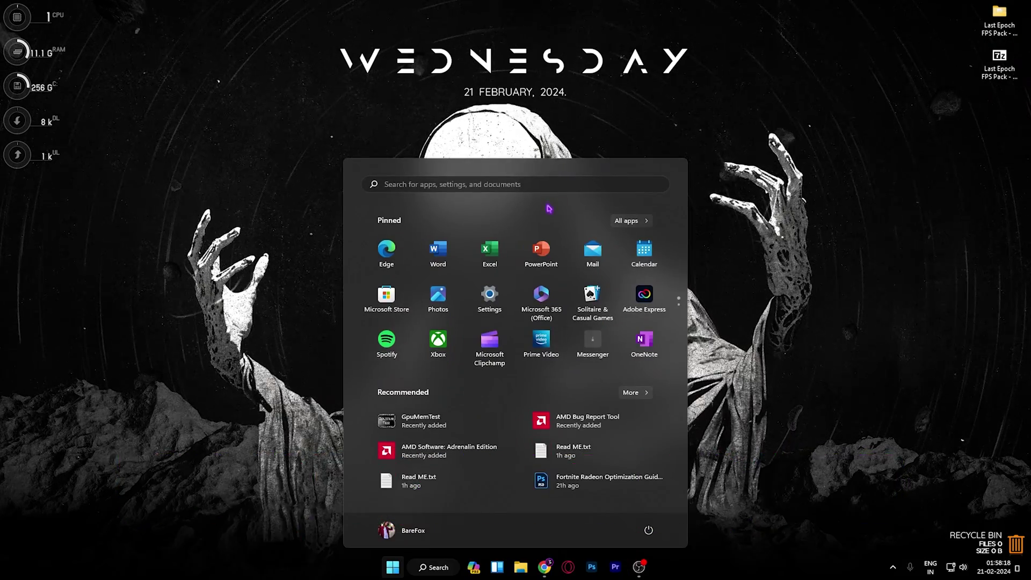
pyautogui.write('local')
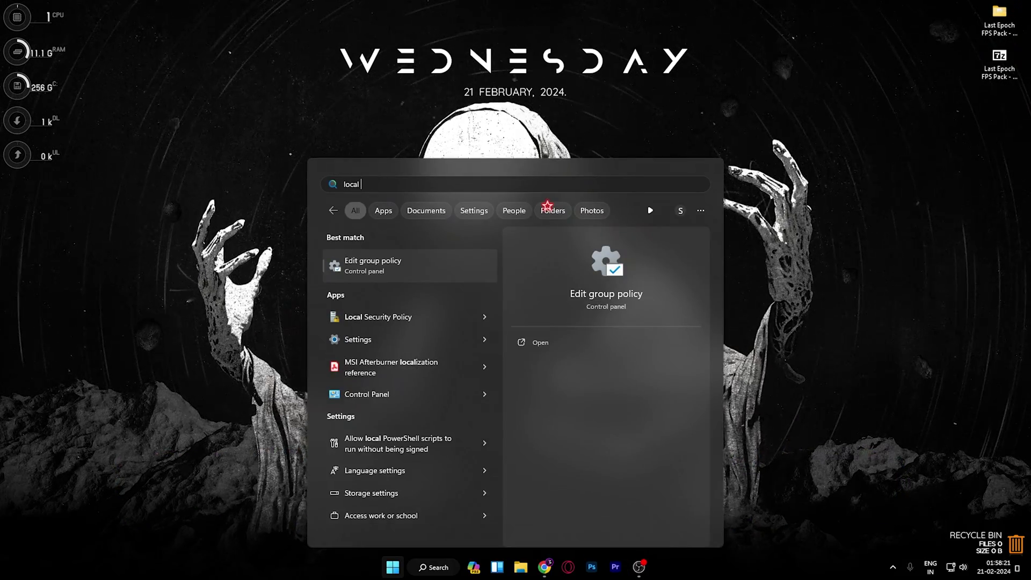
pyautogui.click(371, 264)
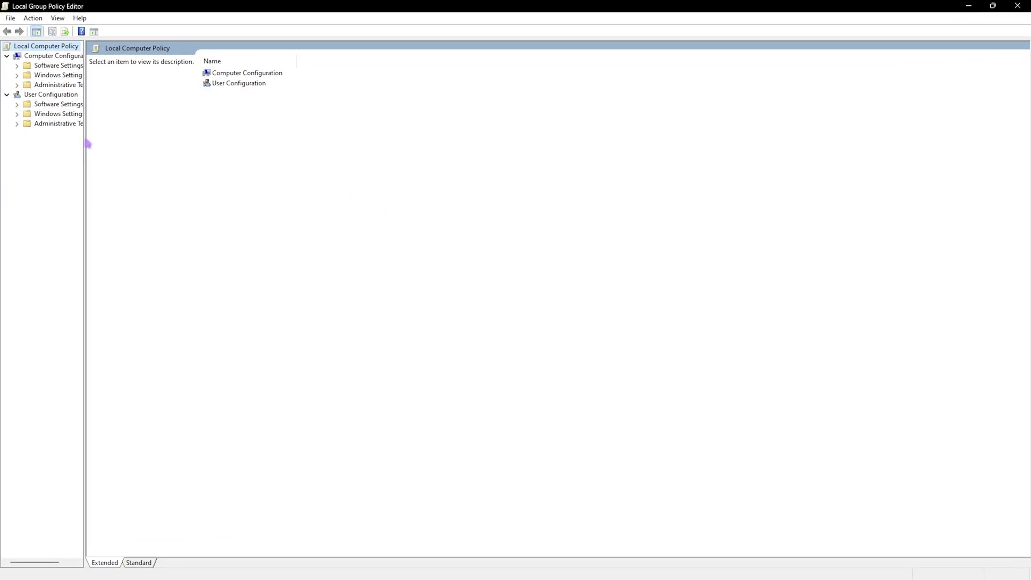
pyautogui.moveTo(87, 144); pyautogui.dragTo(165, 143)
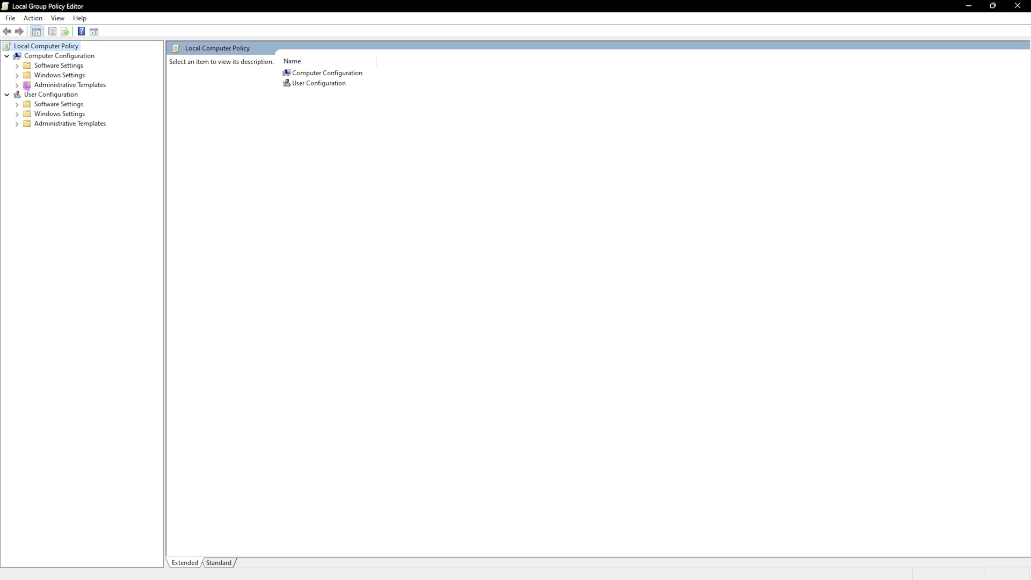
pyautogui.click(18, 86)
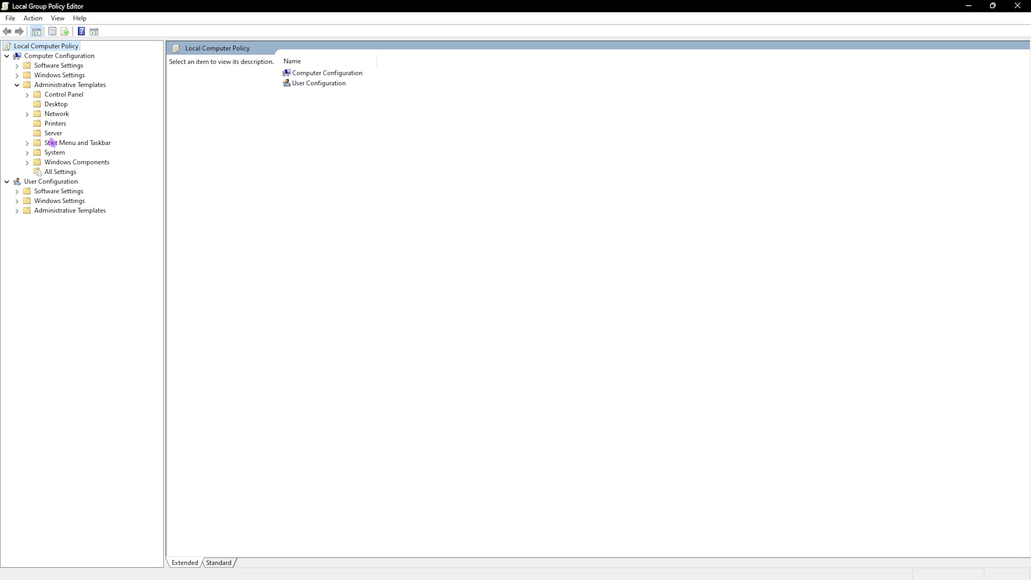
pyautogui.click(27, 163)
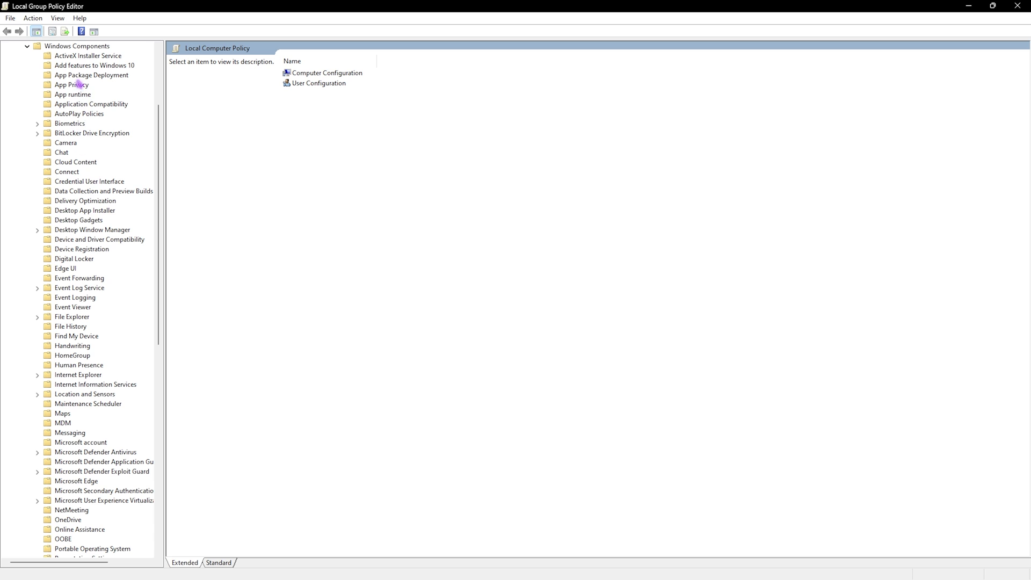
pyautogui.click(73, 85)
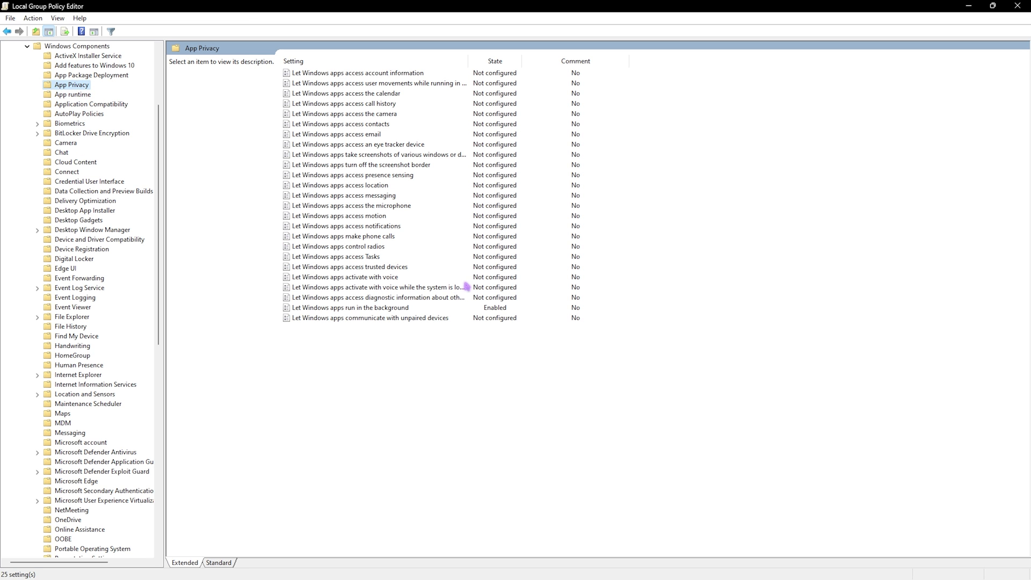
# Step: Enable 'Let Windows apps run in the background' with Force Deny for all apps, then close the editor
pyautogui.click(303, 309)
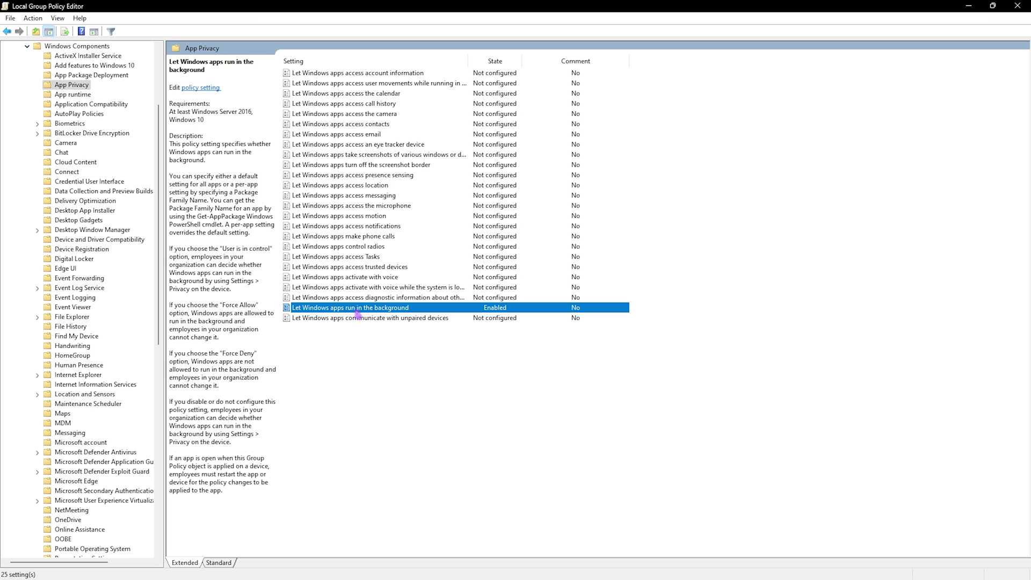
pyautogui.doubleClick(426, 309)
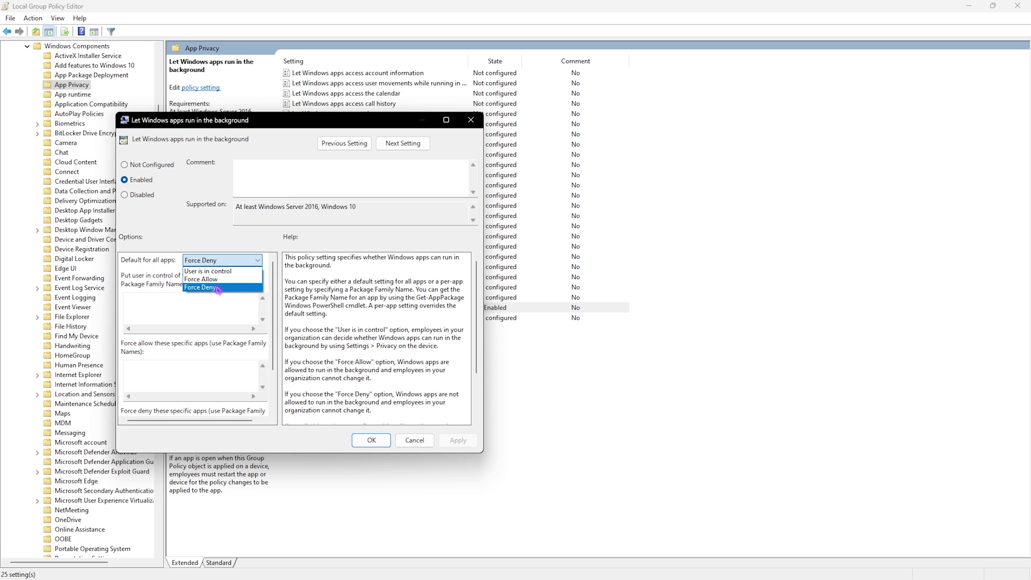
pyautogui.click(218, 288)
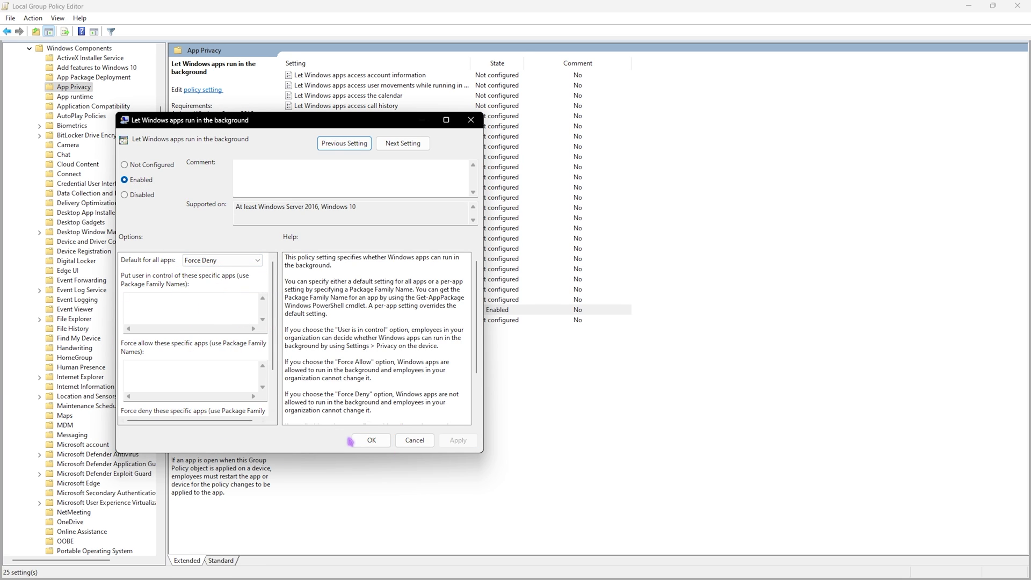
pyautogui.click(371, 440)
pyautogui.click(1018, 6)
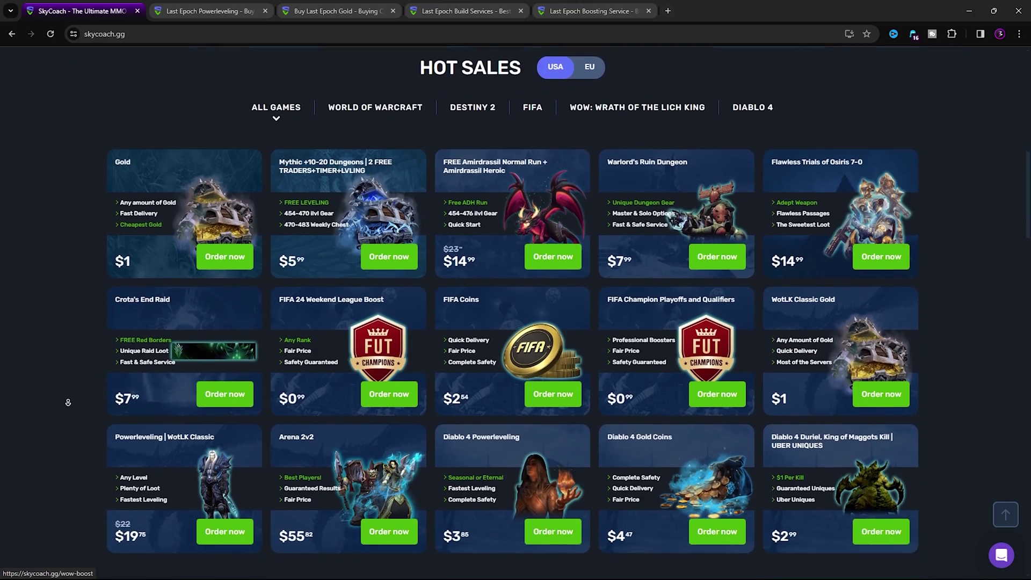
pyautogui.scroll(-2, 68, 403)
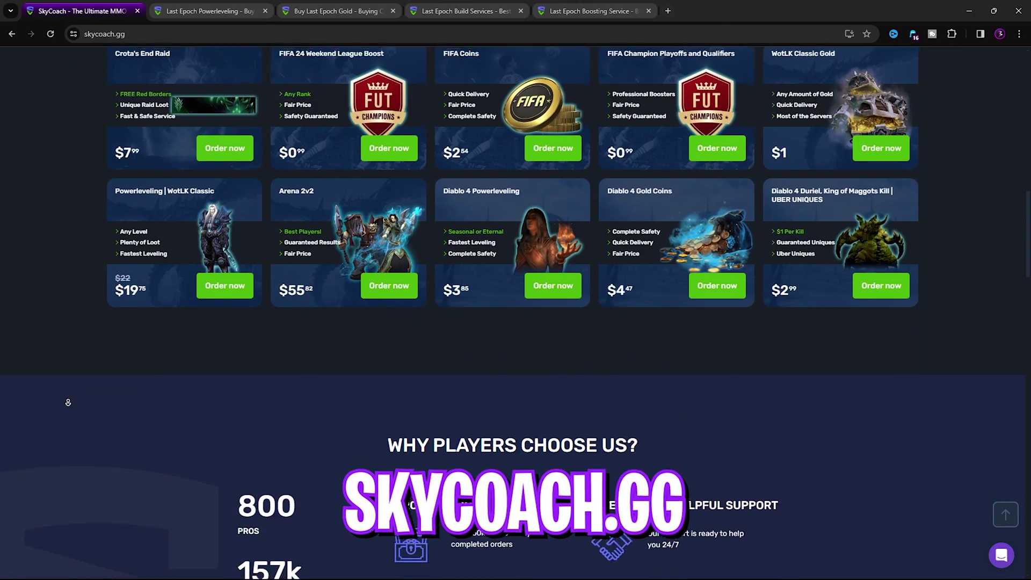
pyautogui.scroll(9, 68, 402)
pyautogui.scroll(-5, 68, 402)
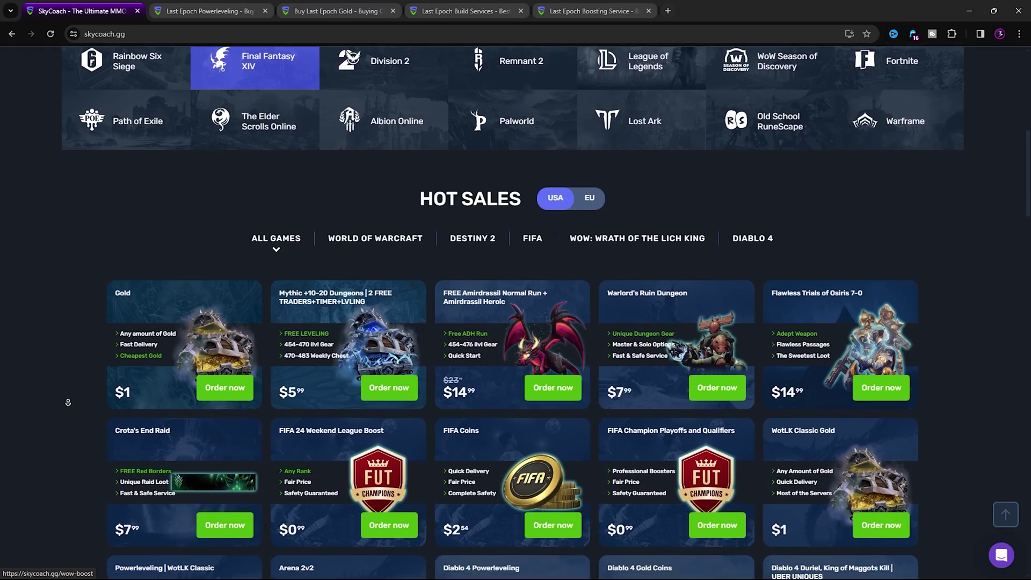
pyautogui.scroll(-5, 68, 402)
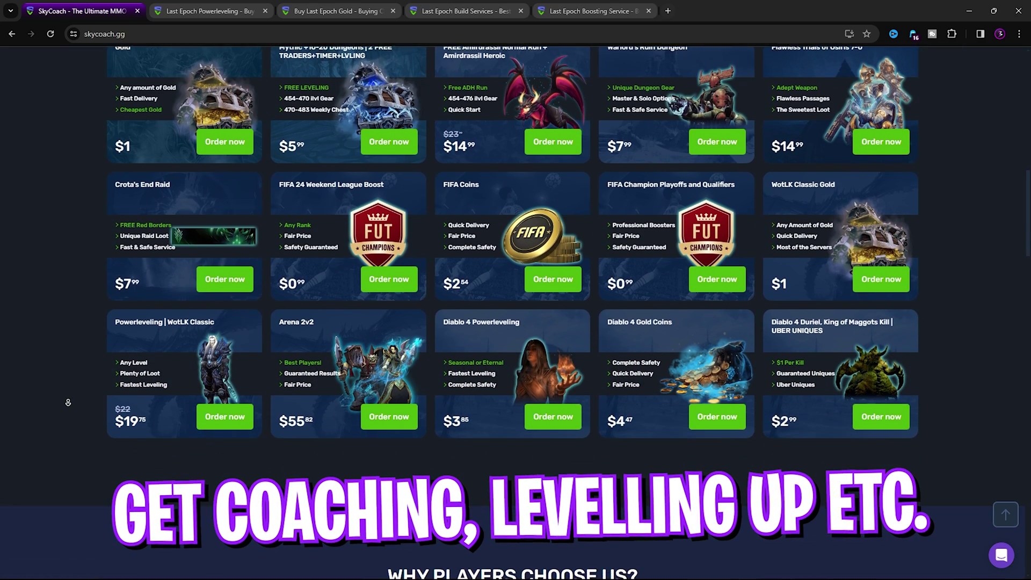
pyautogui.scroll(-5, 69, 402)
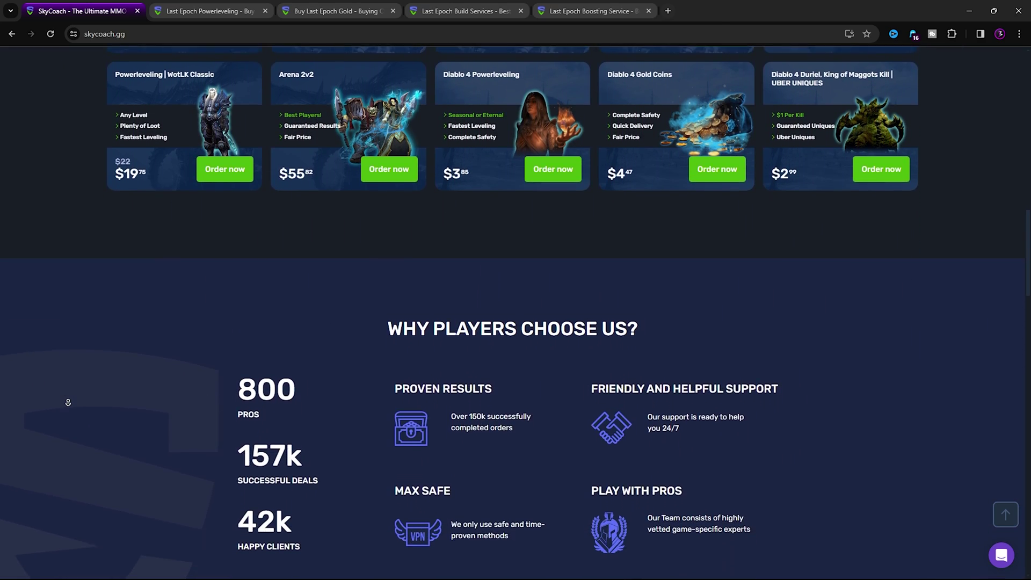
pyautogui.scroll(-3, 68, 402)
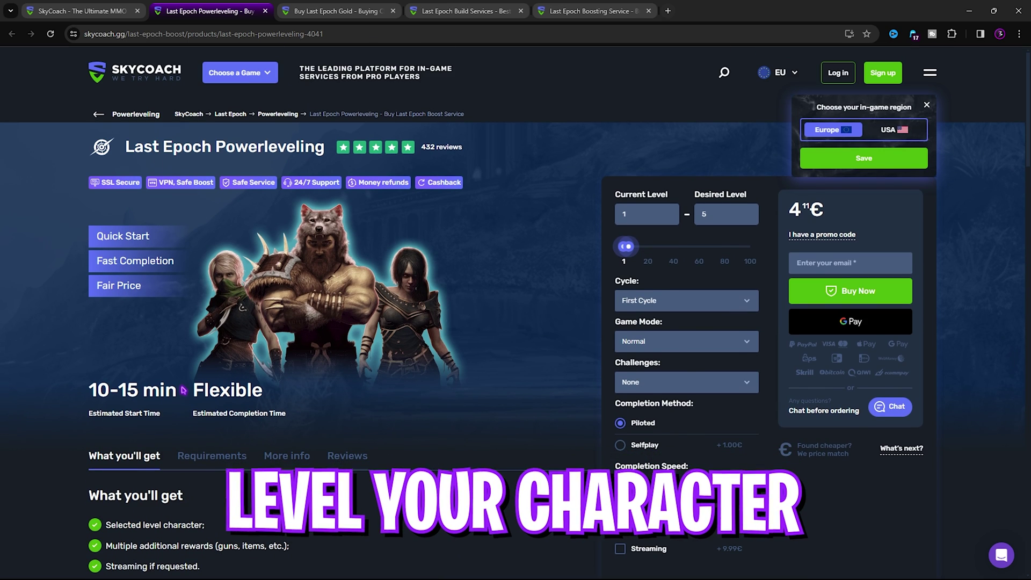
pyautogui.click(287, 15)
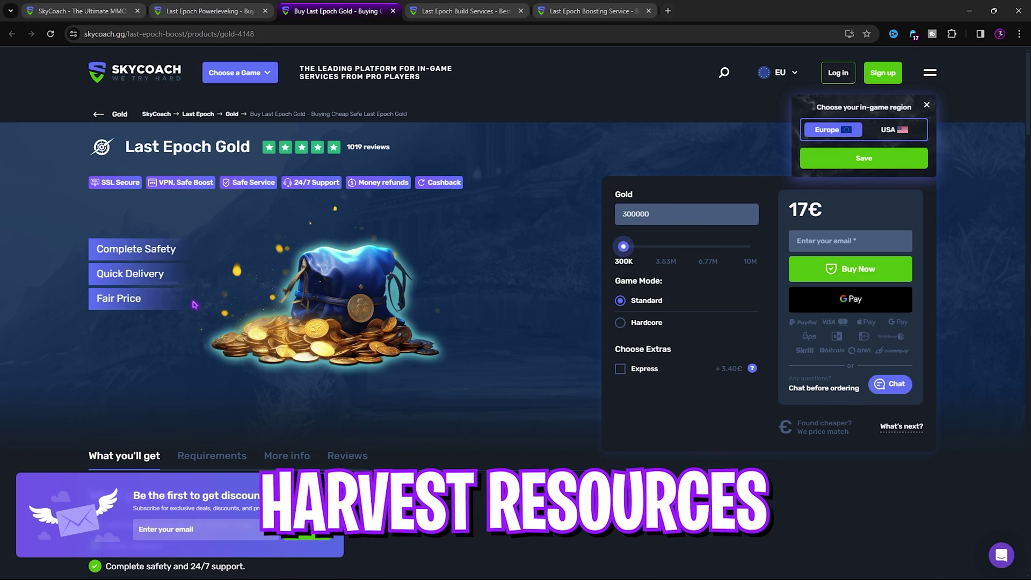
pyautogui.hotkey('ctrl', 'Tab')
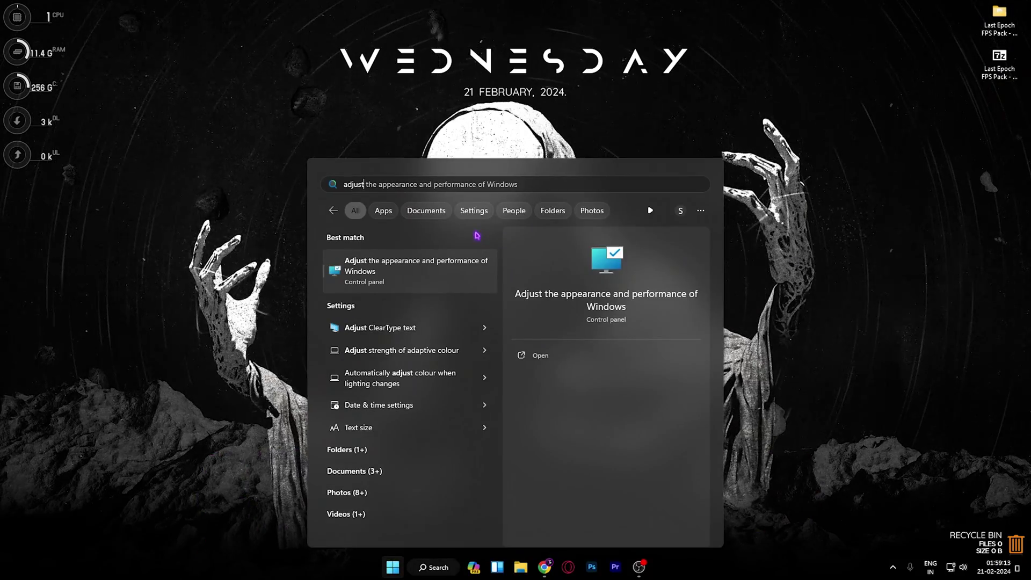
# Step: Set visual effects to best performance, keeping only thumbnails instead of icons and smooth screen fonts
pyautogui.press('Return')
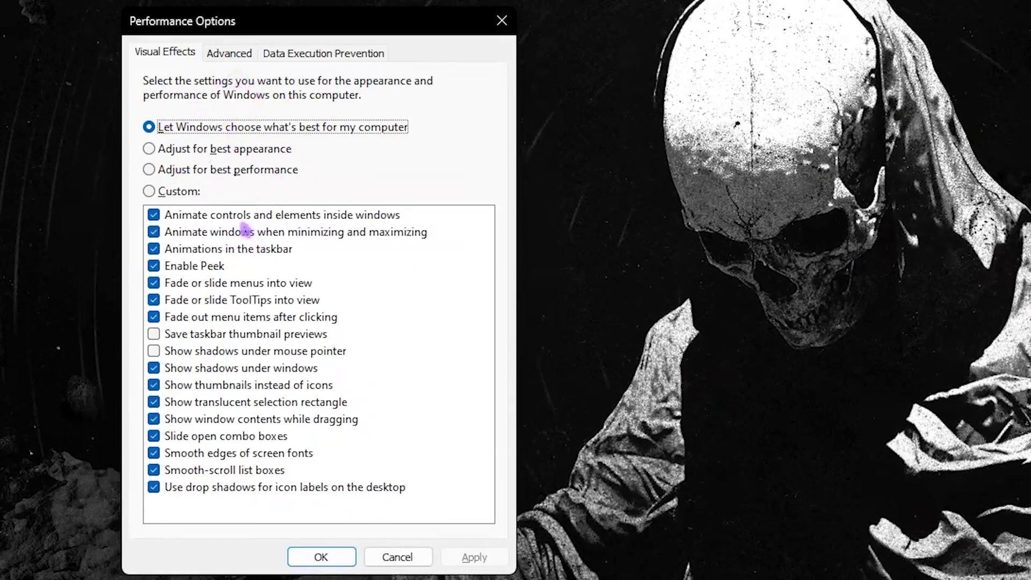
pyautogui.click(161, 171)
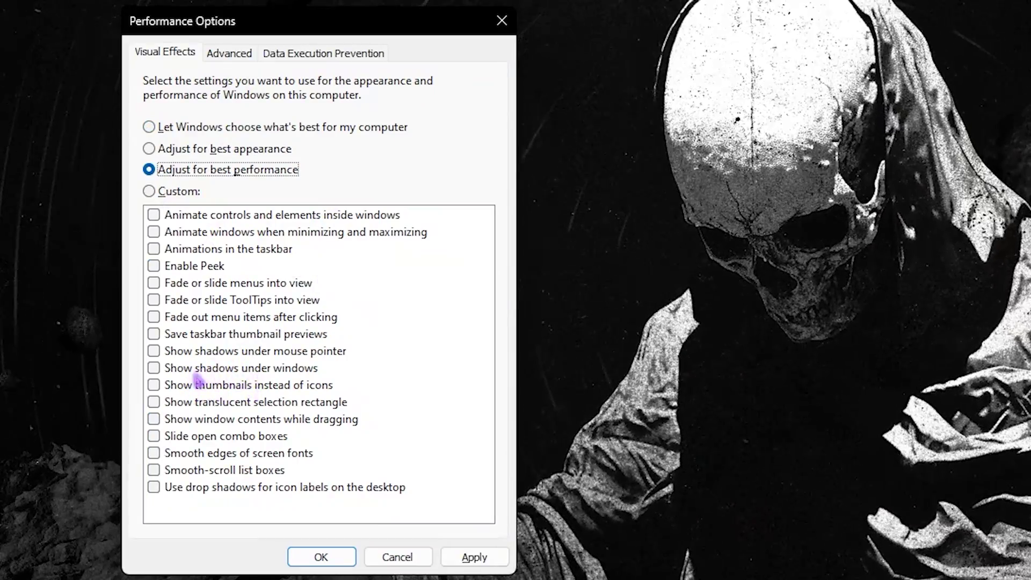
pyautogui.click(252, 388)
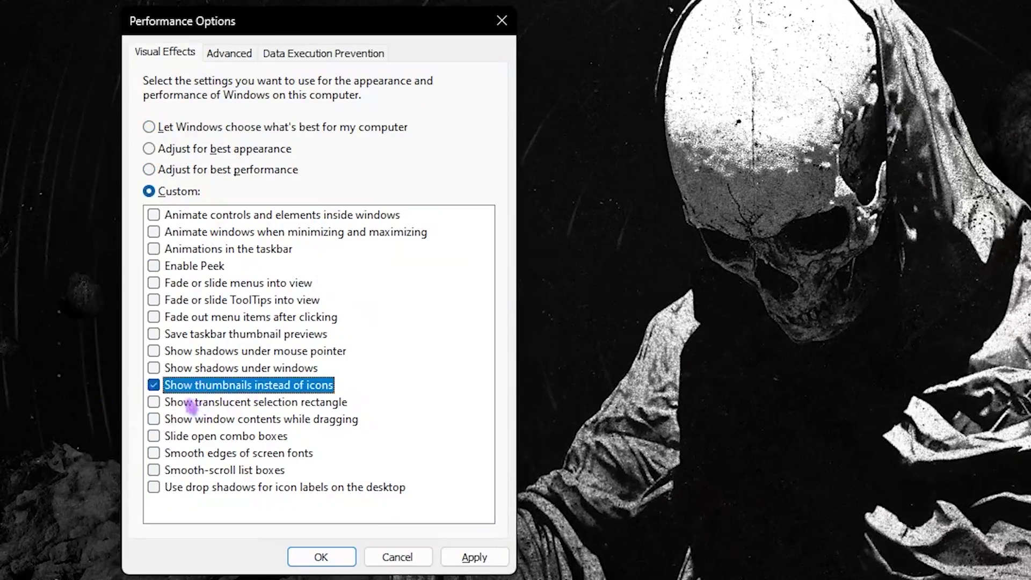
pyautogui.click(197, 454)
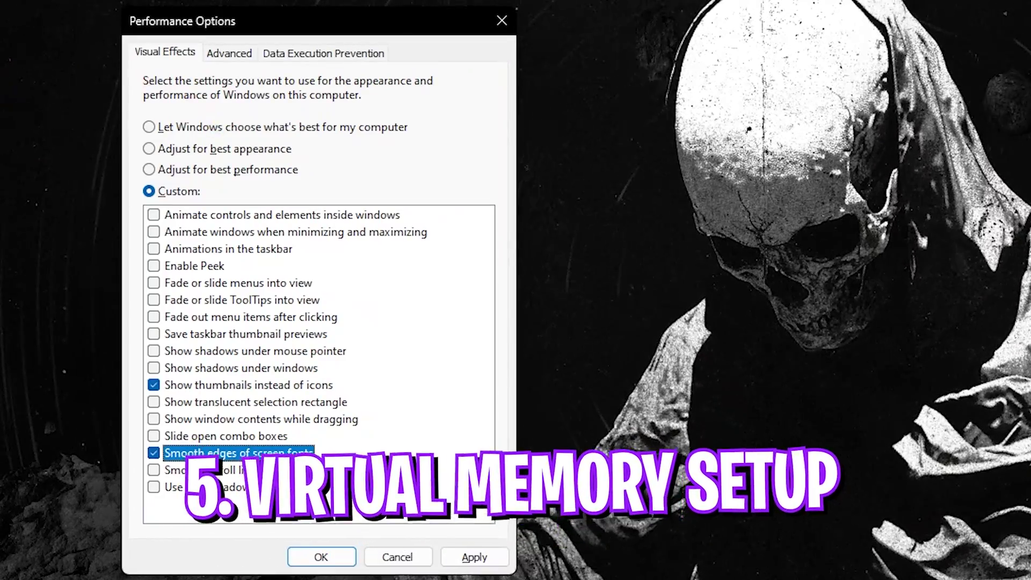
pyautogui.click(229, 53)
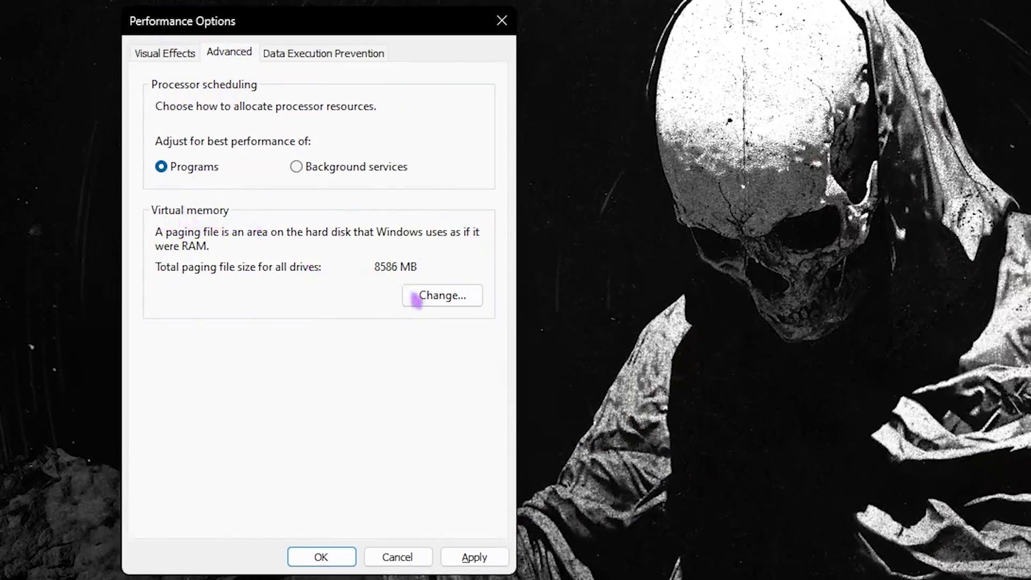
# Step: Open the Virtual Memory dialog and select drive C:'s 1361 MB initial paging size
pyautogui.click(429, 296)
pyautogui.moveTo(350, 64); pyautogui.dragTo(351, 28)
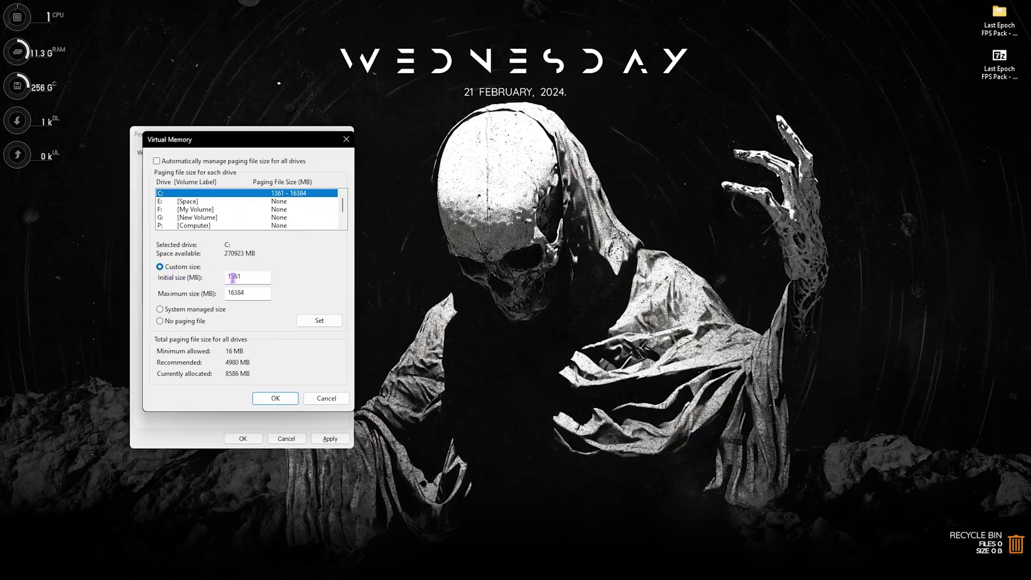
pyautogui.doubleClick(228, 276)
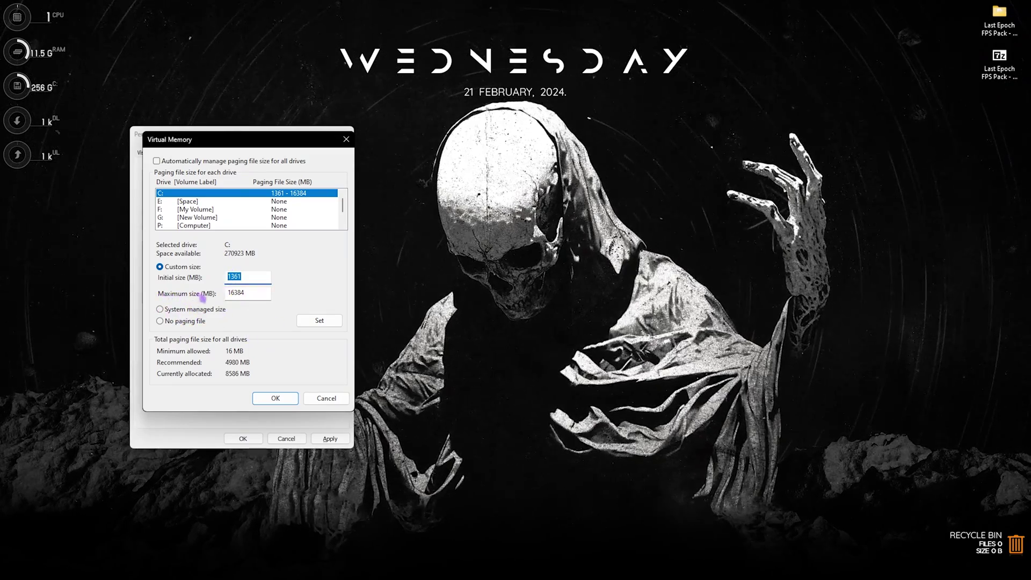
pyautogui.press('super')
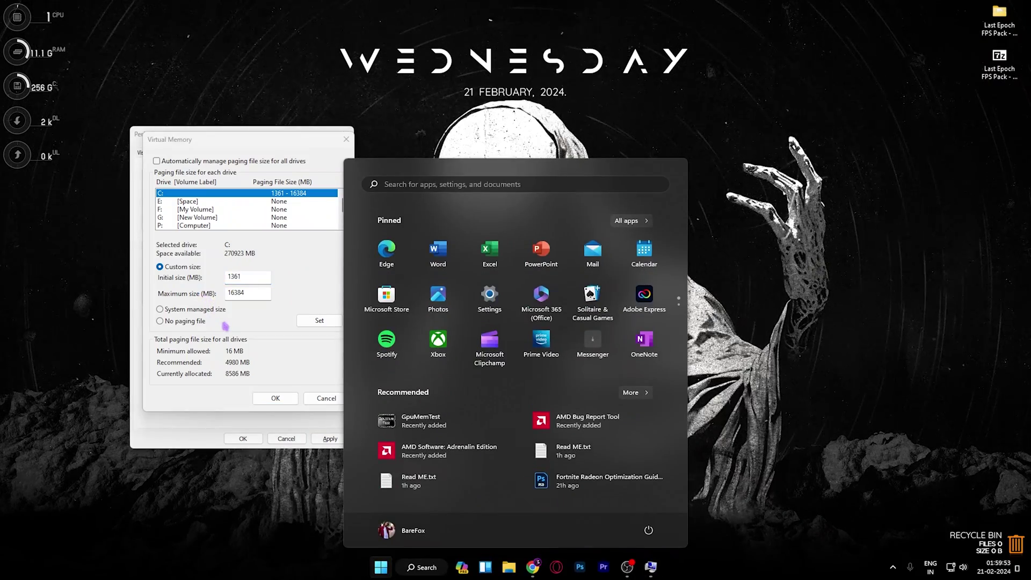
# Step: Look up the 32.0 GB installed physical memory in System Information, then close it
pyautogui.write('system Information')
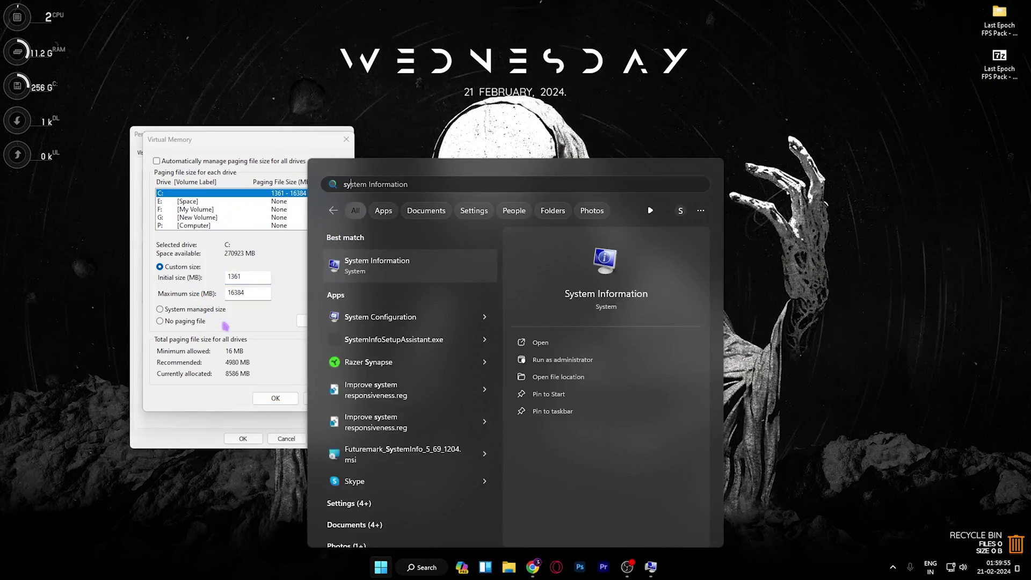
pyautogui.press('Return')
pyautogui.click(369, 382)
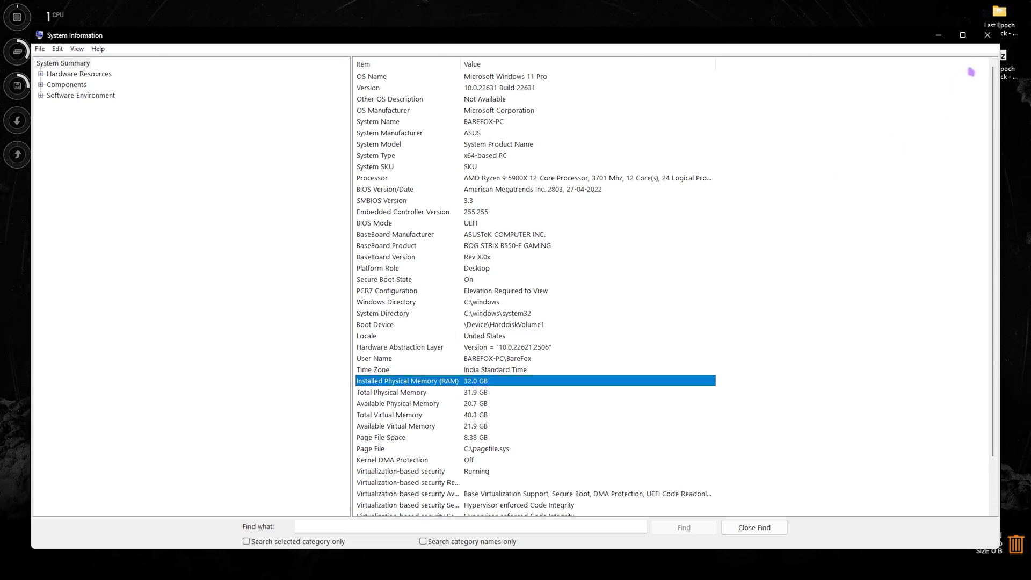
pyautogui.hotkey('alt', 'F4')
# Step: Launch Calculator from Start search with 'ca'
pyautogui.press('super')
pyautogui.write('calculator')
pyautogui.press('Return')
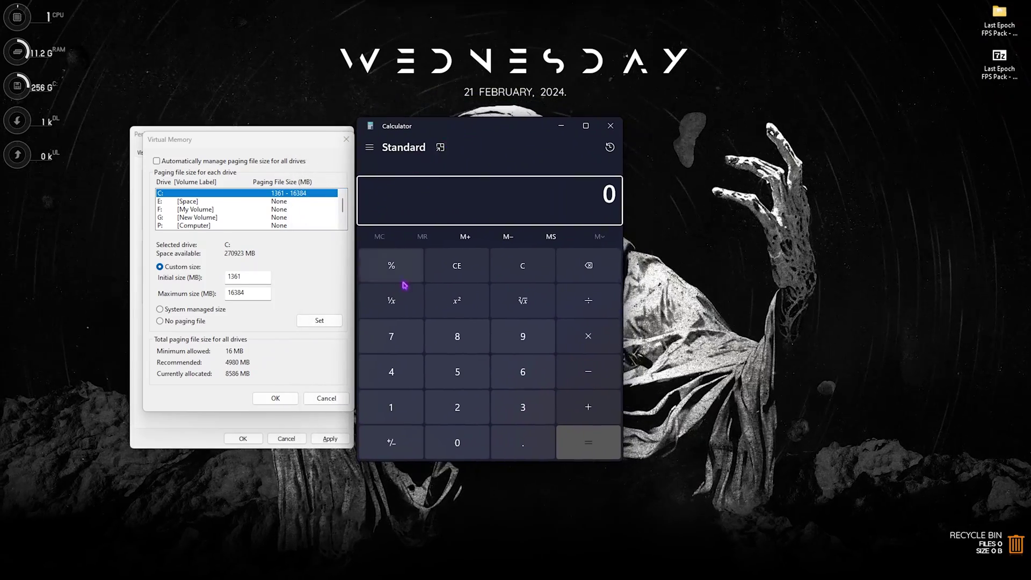
# Step: Calculate 32 × 1024 = 32,768, then ÷ 2 = 16,384 in Calculator
pyautogui.write('32')
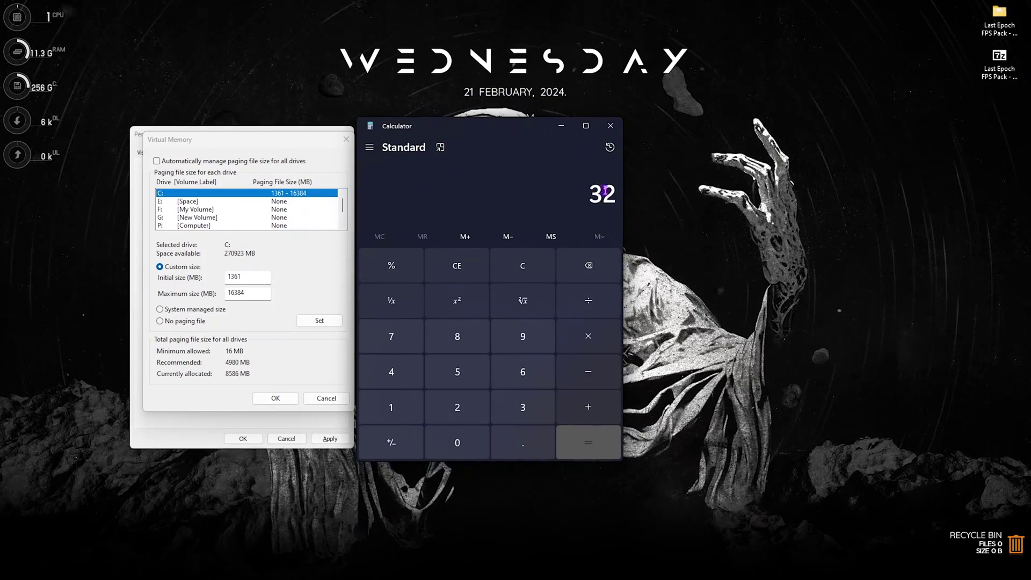
pyautogui.click(586, 332)
pyautogui.click(413, 402)
pyautogui.click(459, 408)
pyautogui.click(570, 268)
pyautogui.click(457, 442)
pyautogui.click(438, 407)
pyautogui.click(391, 371)
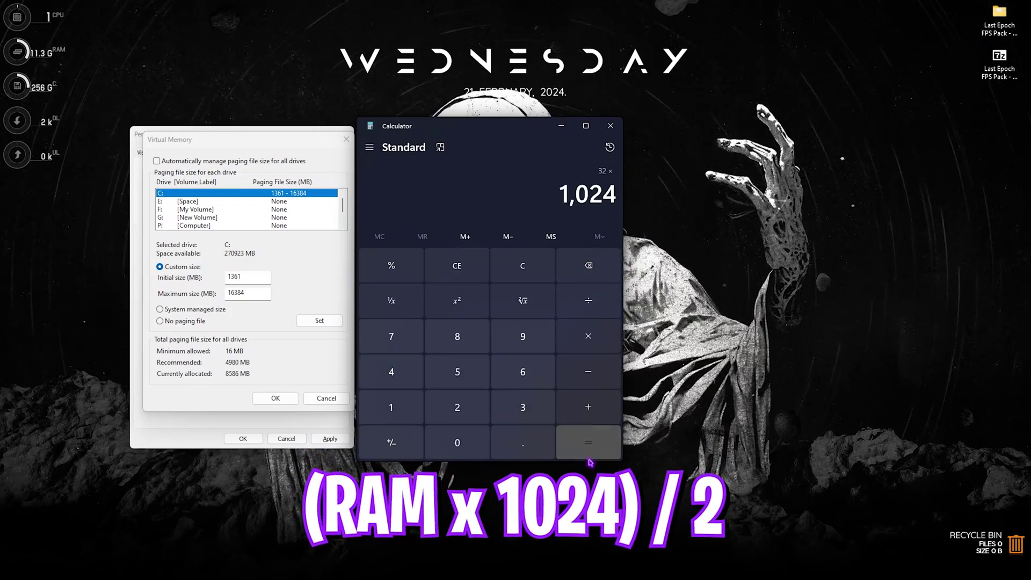
pyautogui.click(588, 442)
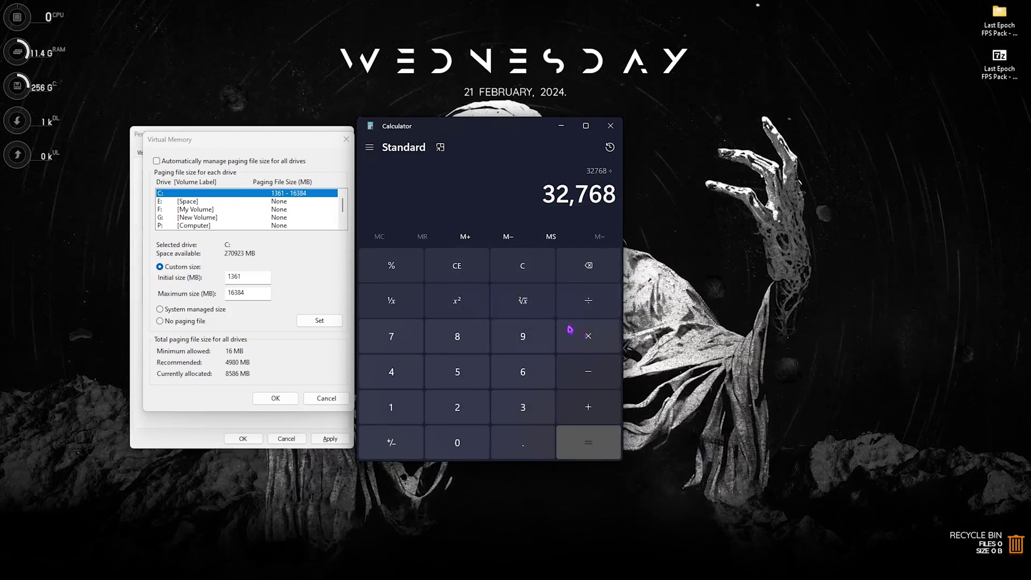
pyautogui.click(461, 410)
pyautogui.click(588, 442)
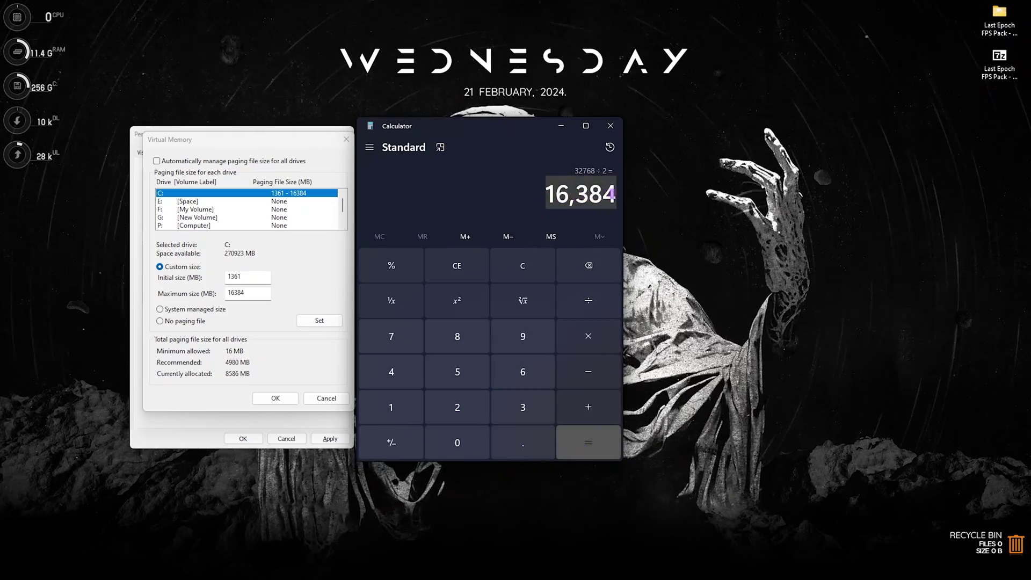
# Step: Set drive C:'s maximum paging file size to 16384 MB and confirm
pyautogui.click(250, 292)
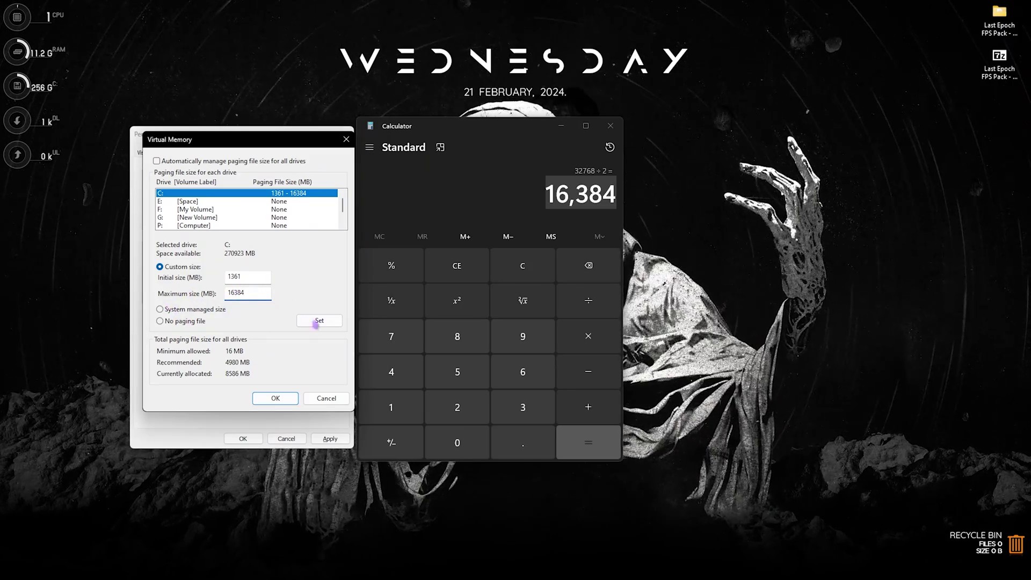
pyautogui.click(319, 321)
pyautogui.click(275, 398)
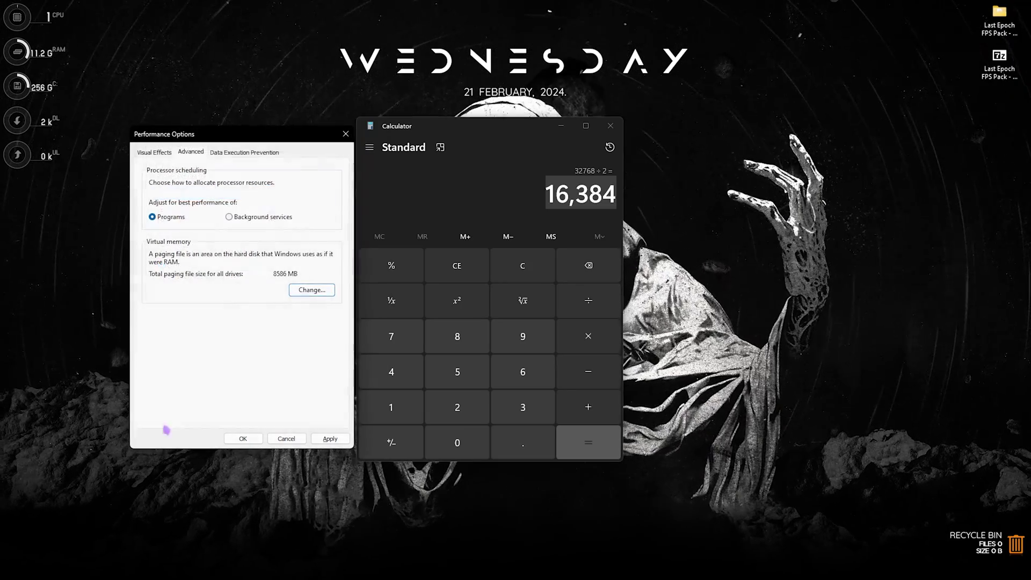
# Step: Close Calculator and begin creating a restore point for Local Disk (C:)
pyautogui.click(611, 125)
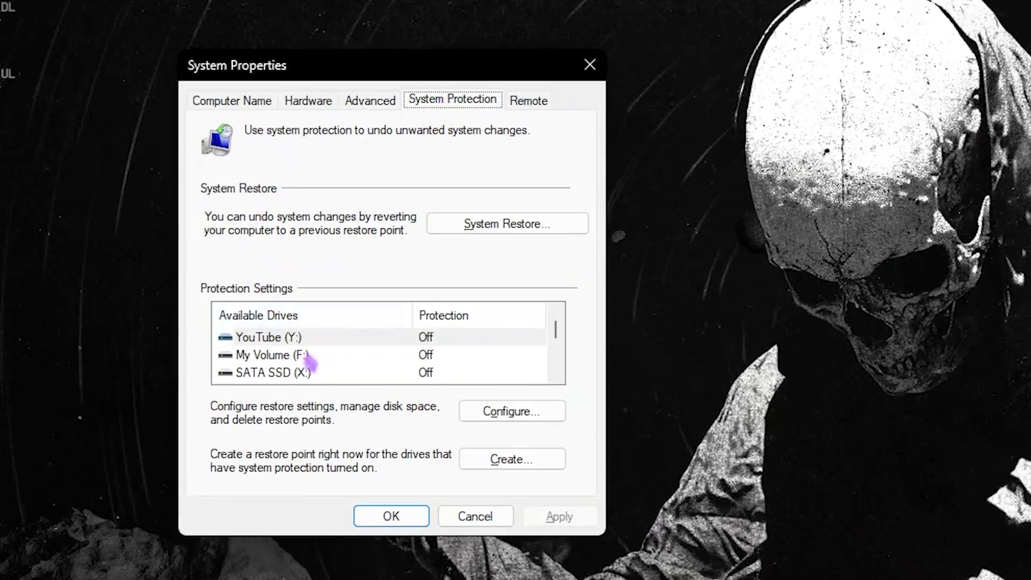
pyautogui.scroll(-1, 239, 300)
pyautogui.click(285, 372)
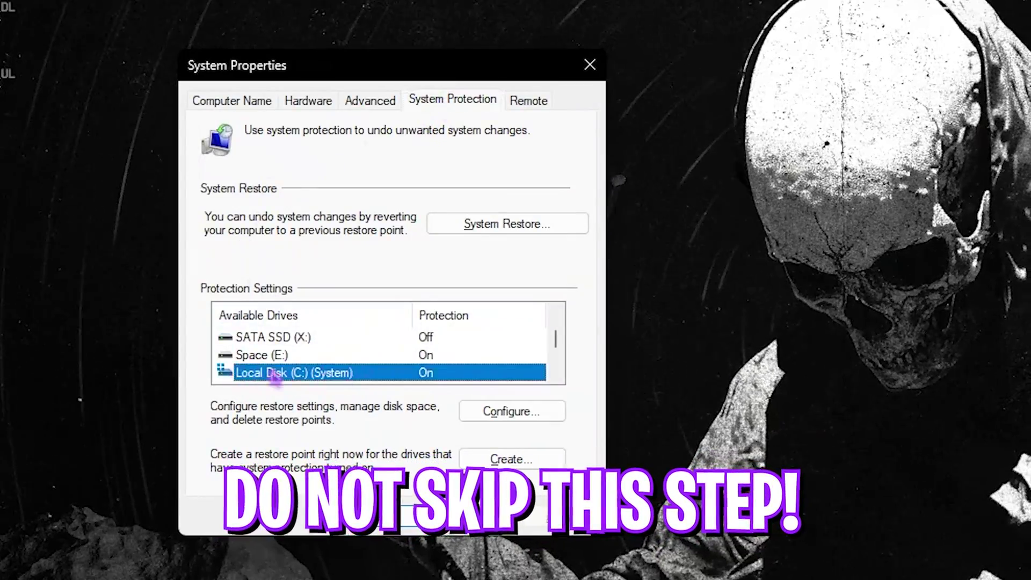
pyautogui.click(510, 459)
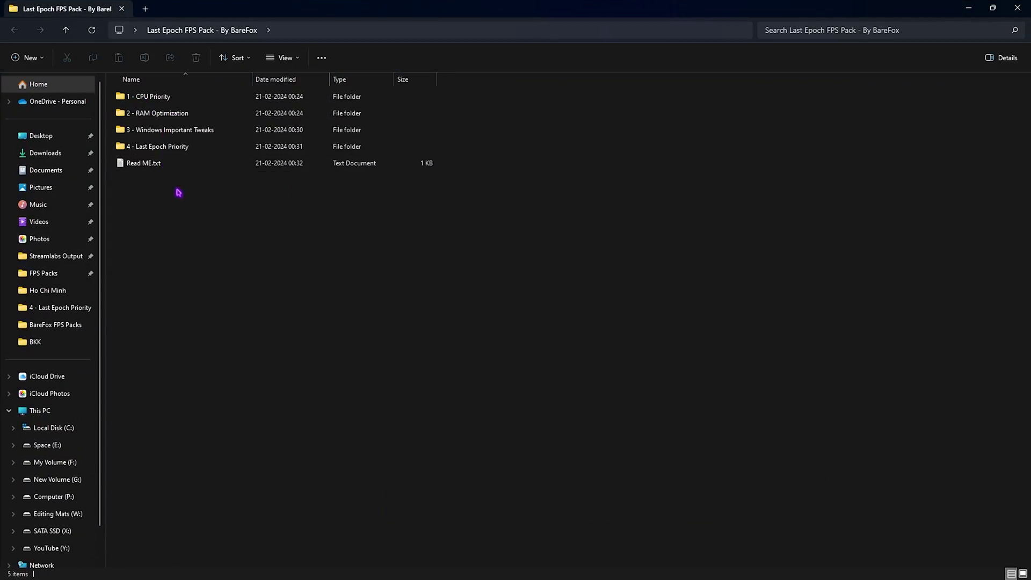
# Step: Browse the AMD and INTEL subfolders of the 1 - CPU Priority folder
pyautogui.doubleClick(160, 99)
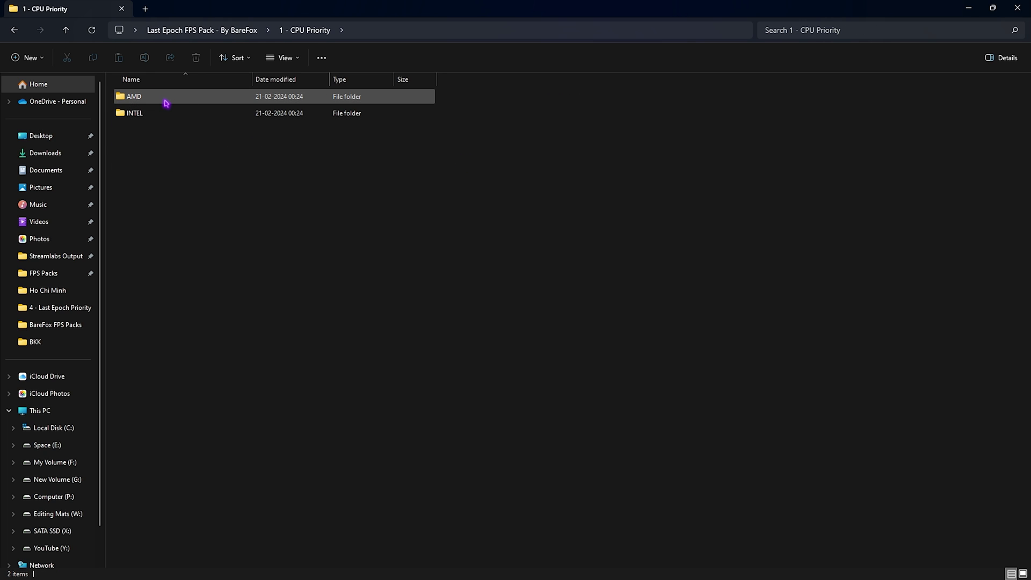
pyautogui.doubleClick(166, 99)
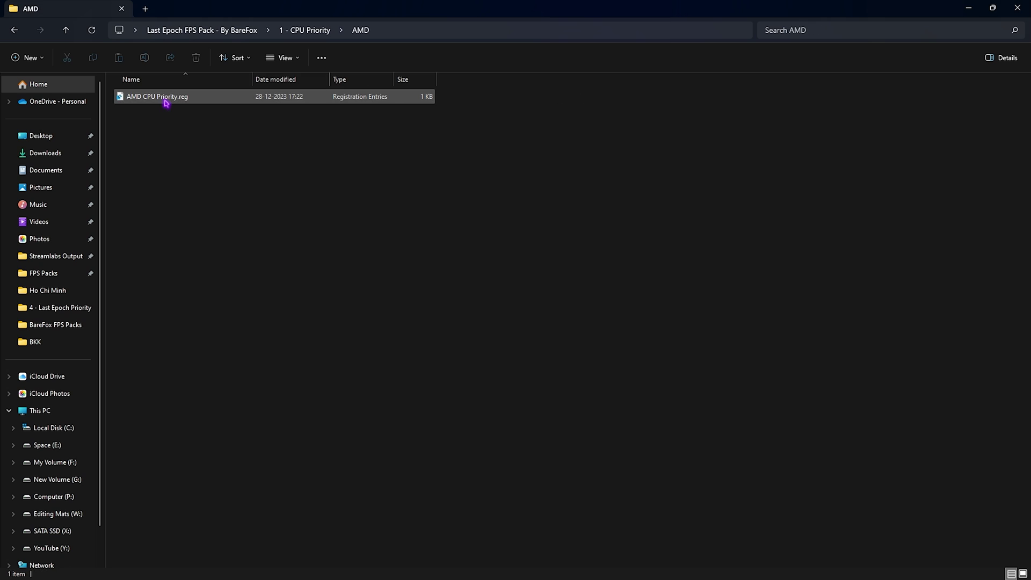
pyautogui.click(280, 32)
pyautogui.doubleClick(146, 115)
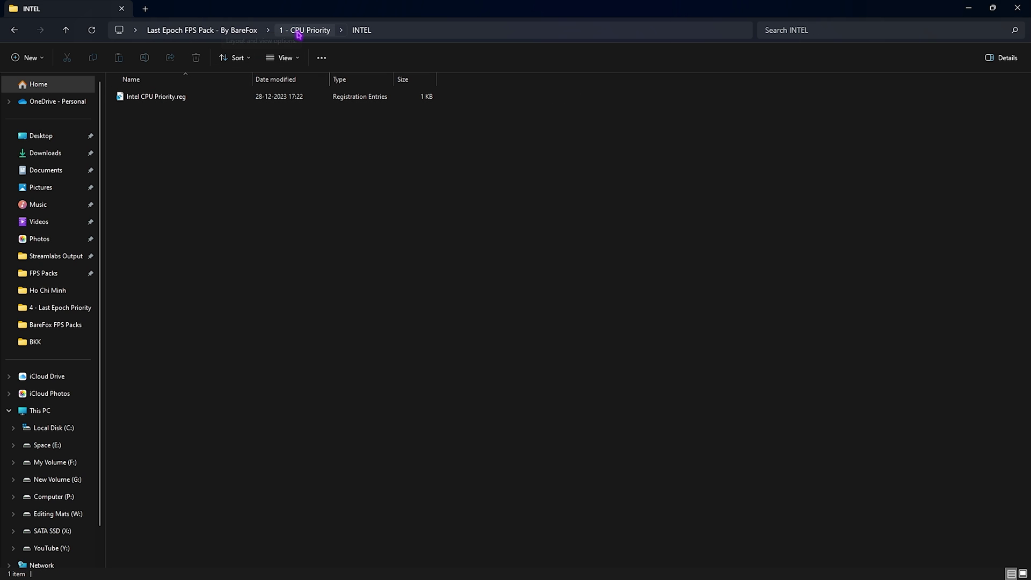
pyautogui.click(207, 30)
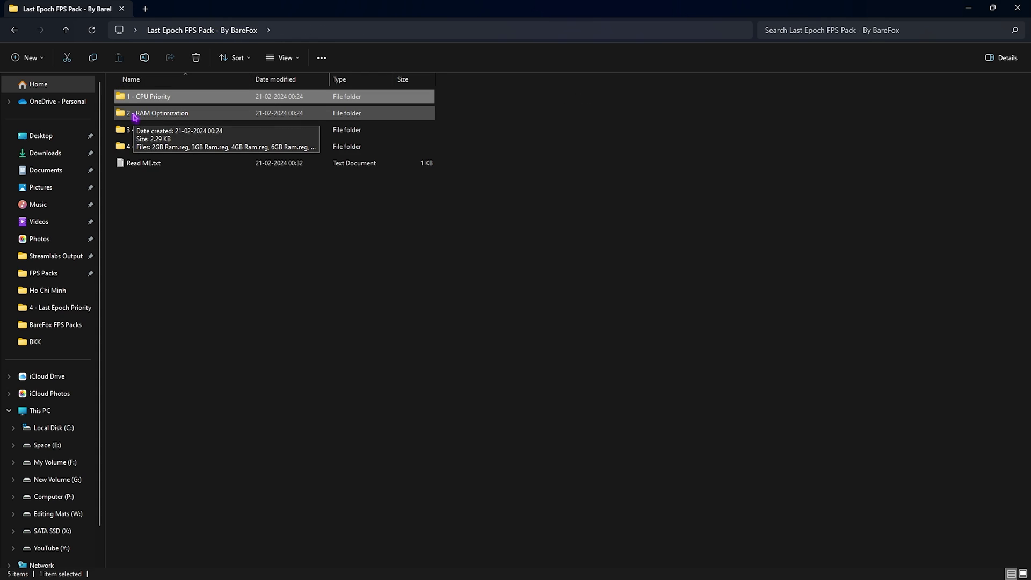
# Step: Review the 2 - RAM Optimization registry files, picking 32GB Ram.reg, then open 3 - Windows Important Tweaks
pyautogui.doubleClick(134, 117)
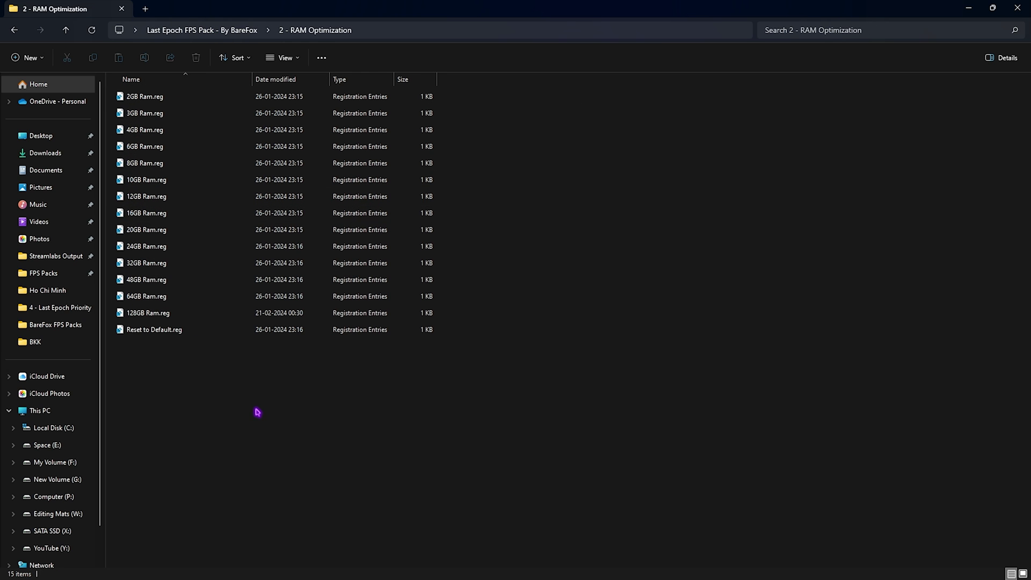
pyautogui.moveTo(256, 409); pyautogui.dragTo(209, 94)
pyautogui.click(631, 244)
pyautogui.moveTo(149, 345); pyautogui.dragTo(144, 334)
pyautogui.click(148, 391)
pyautogui.click(144, 264)
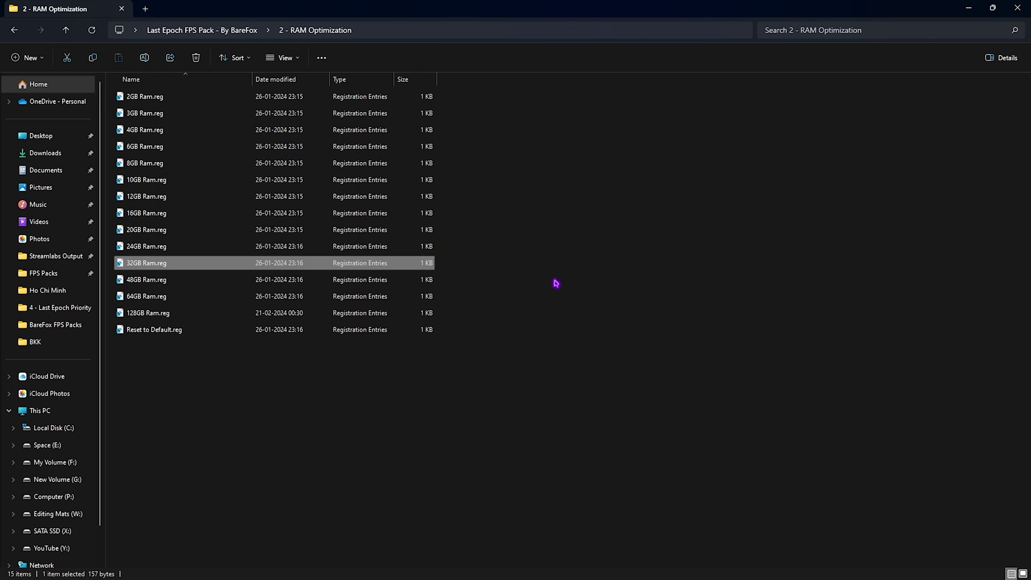
pyautogui.moveTo(551, 283); pyautogui.dragTo(279, 258)
pyautogui.click(202, 30)
pyautogui.doubleClick(152, 130)
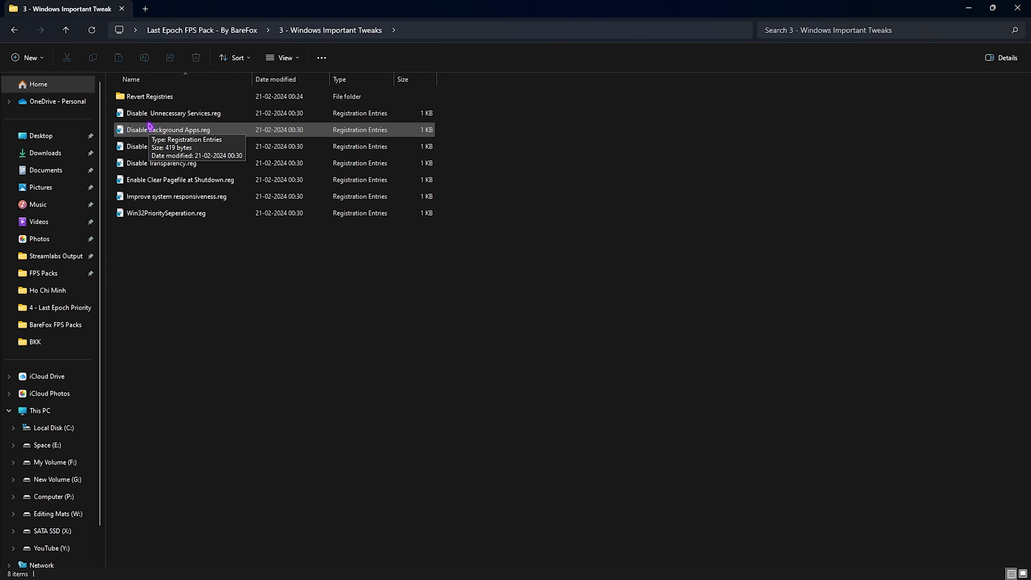
# Step: Review the seven tweak files, including Disable Background Apps.reg and Win32PrioritySeperation.reg
pyautogui.moveTo(198, 271); pyautogui.dragTo(173, 106)
pyautogui.click(169, 328)
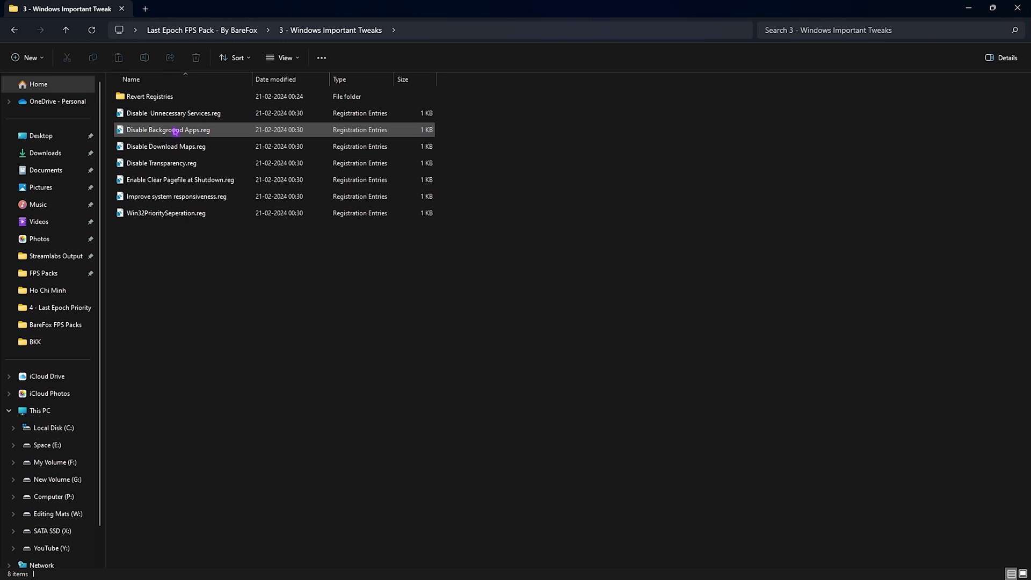
pyautogui.click(187, 117)
pyautogui.click(182, 129)
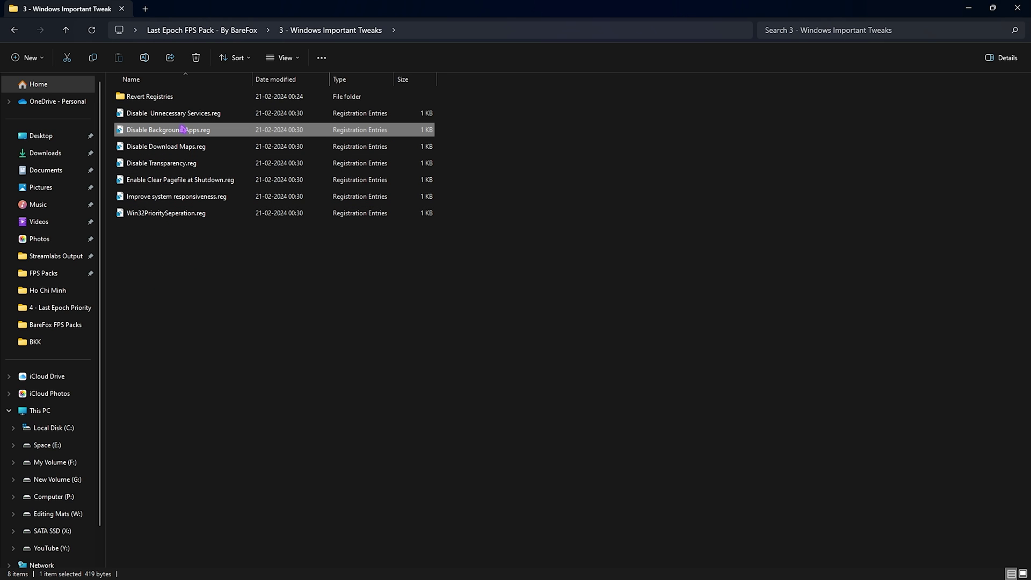
pyautogui.click(161, 164)
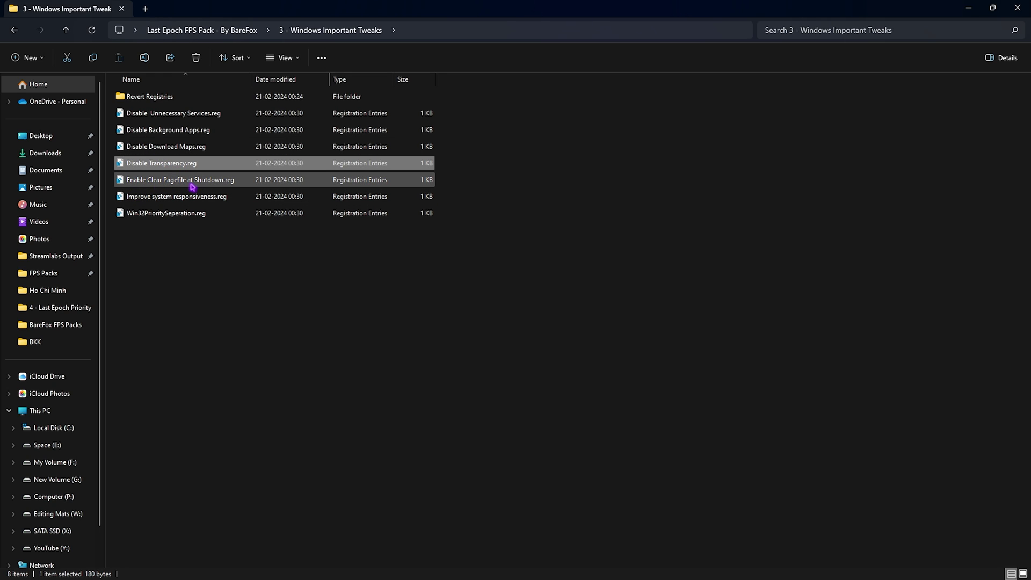
pyautogui.click(178, 199)
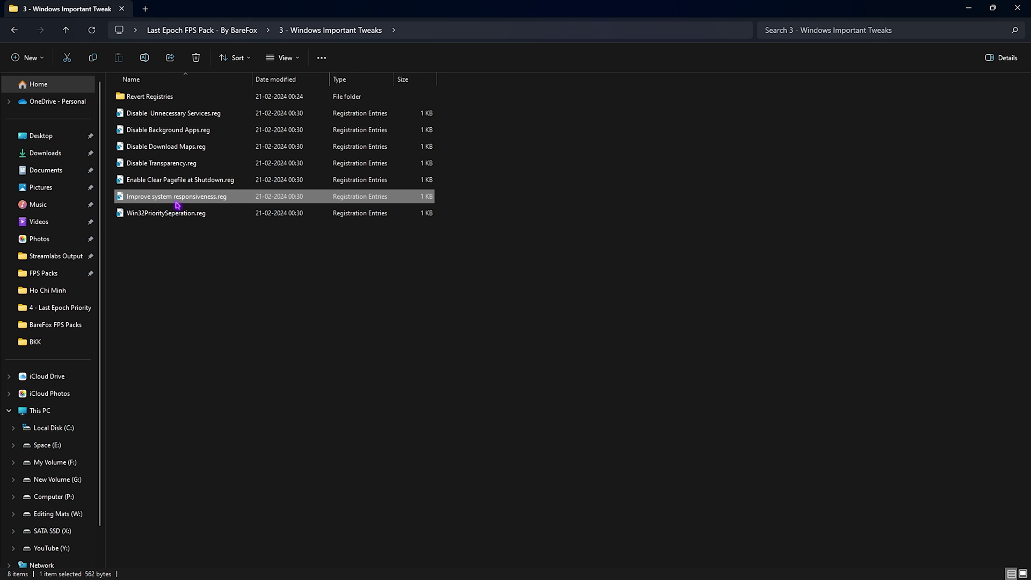
pyautogui.click(164, 214)
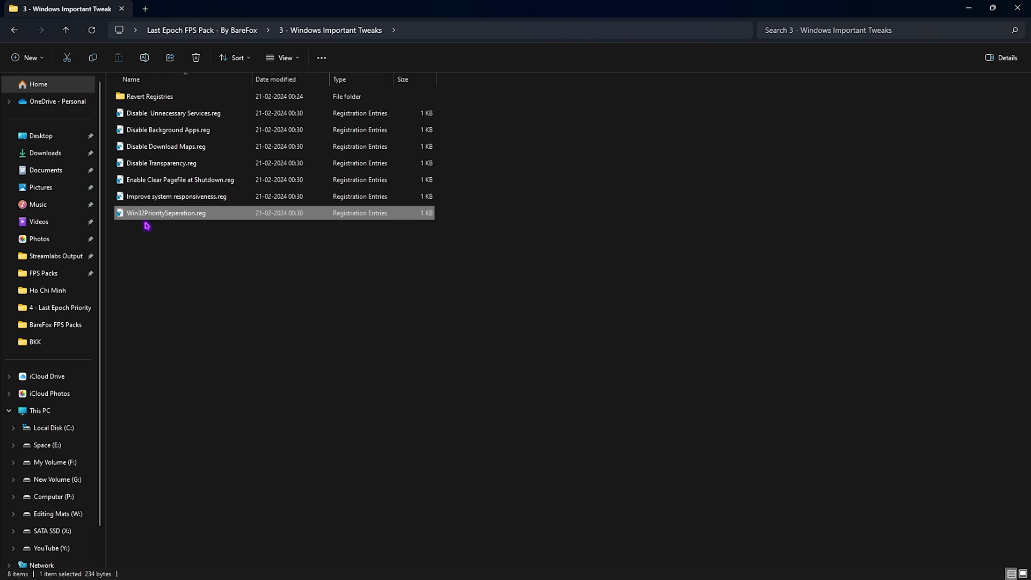
pyautogui.moveTo(215, 281); pyautogui.dragTo(189, 115)
# Step: Check the Revert Registries folder, then return to the FPS pack's main folder
pyautogui.click(164, 97)
pyautogui.doubleClick(165, 99)
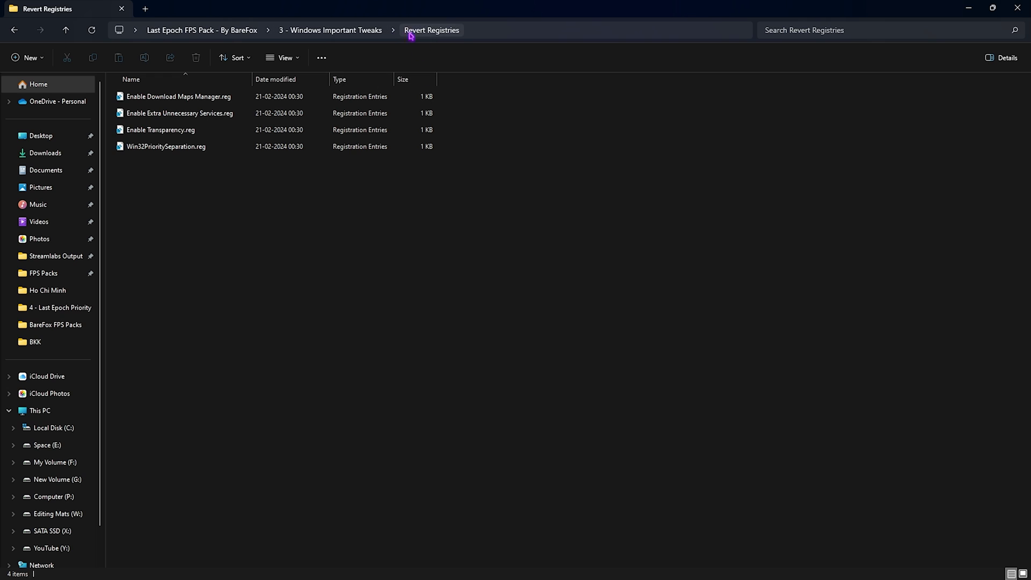
pyautogui.click(364, 30)
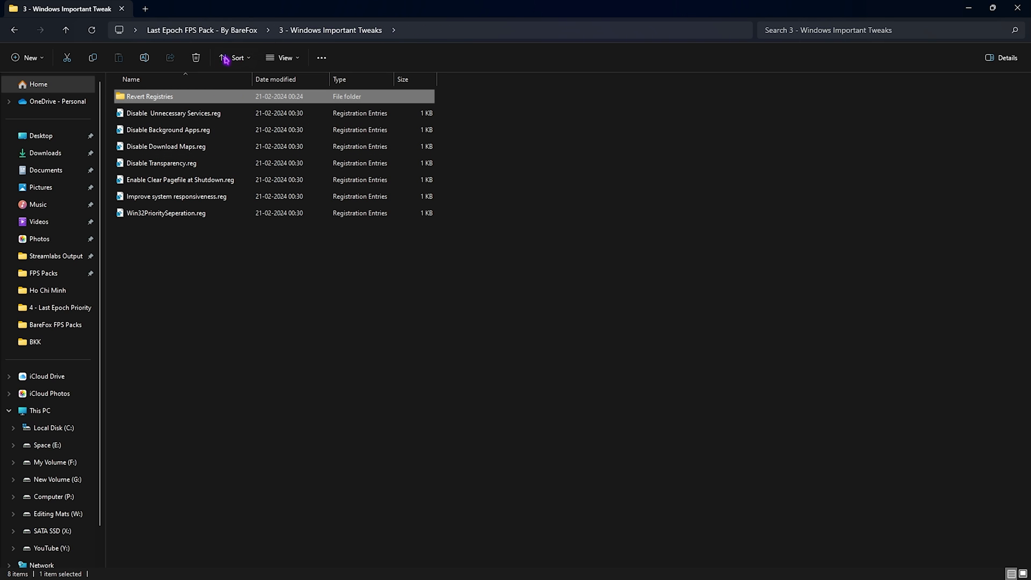
pyautogui.moveTo(222, 288); pyautogui.dragTo(192, 114)
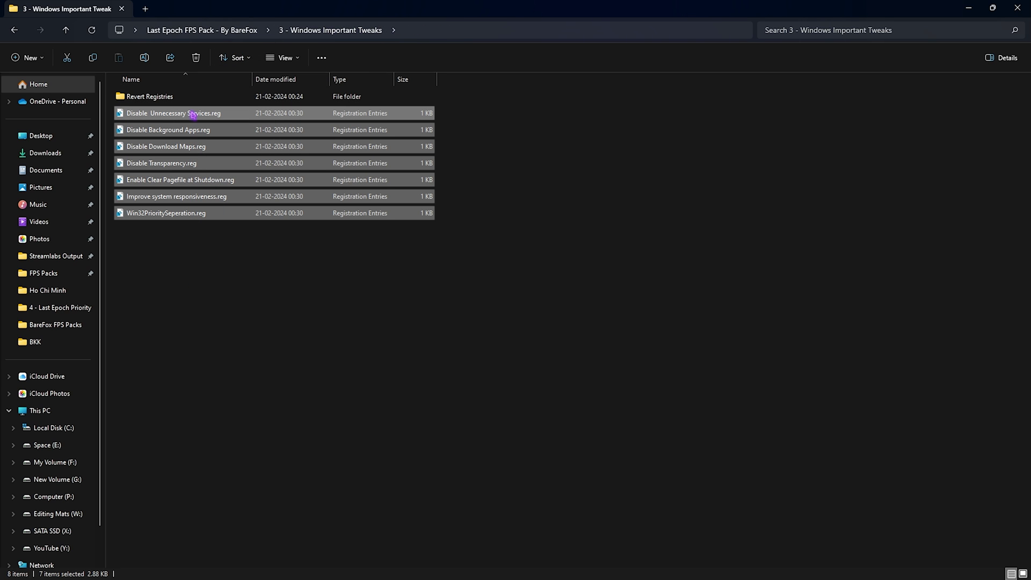
pyautogui.click(202, 30)
pyautogui.click(164, 150)
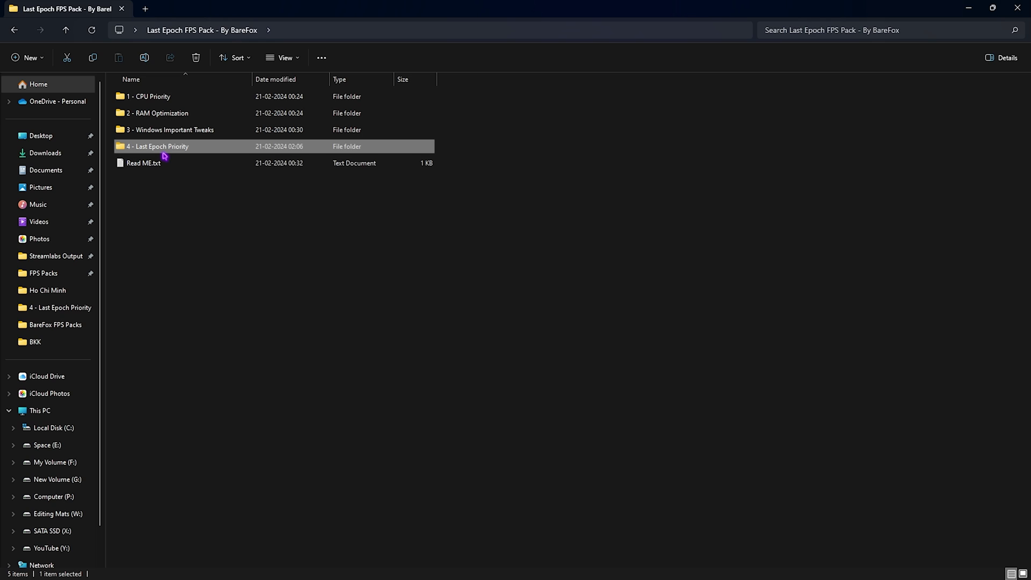
# Step: Open the 4 - Last Epoch Priority folder holding Last Epoch High Priority.reg
pyautogui.doubleClick(164, 153)
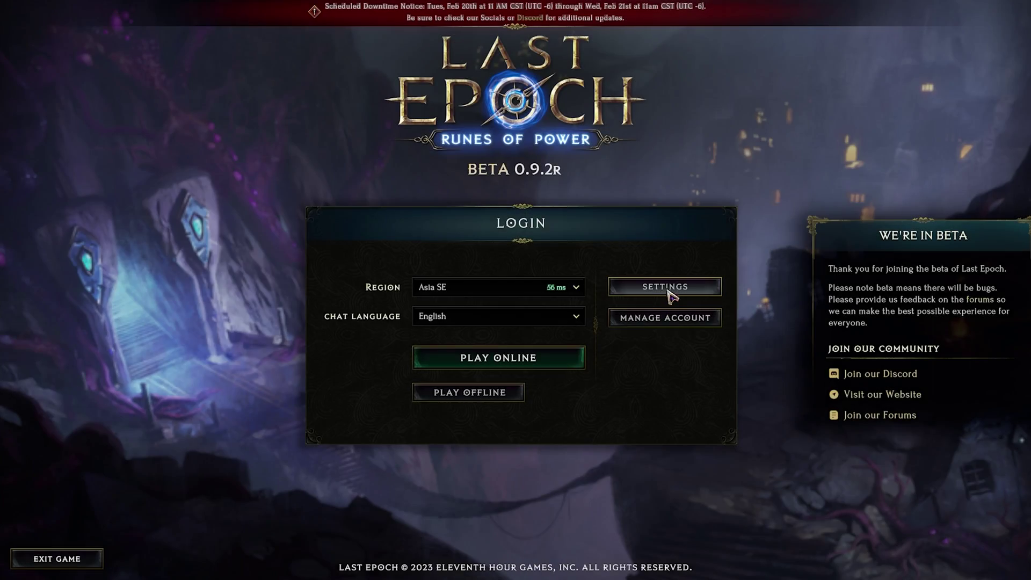
# Step: Open Last Epoch's settings from the login screen and switch to the Graphics page
pyautogui.click(669, 290)
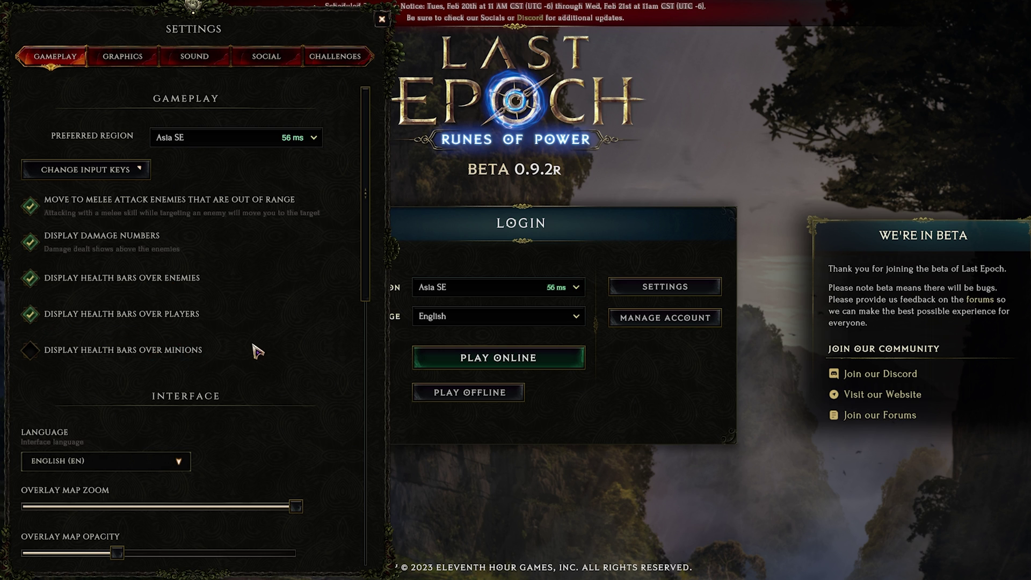
pyautogui.scroll(-5, 242, 352)
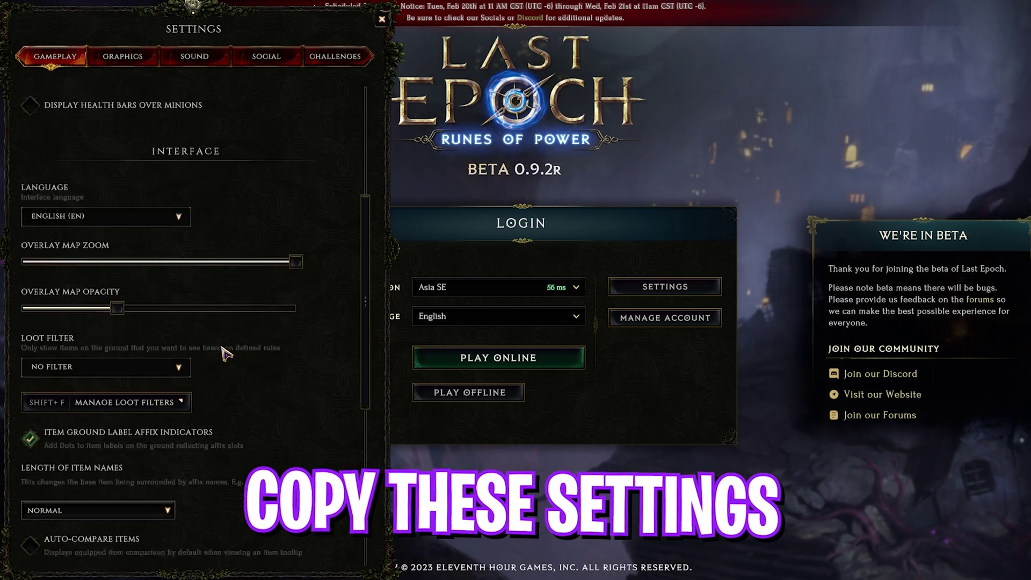
pyautogui.scroll(4, 226, 354)
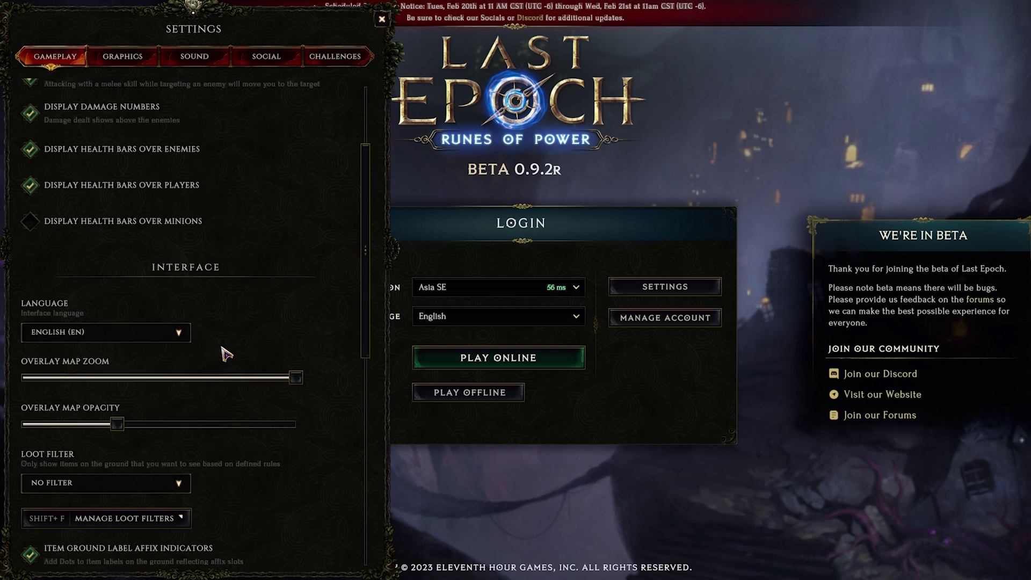
pyautogui.click(143, 68)
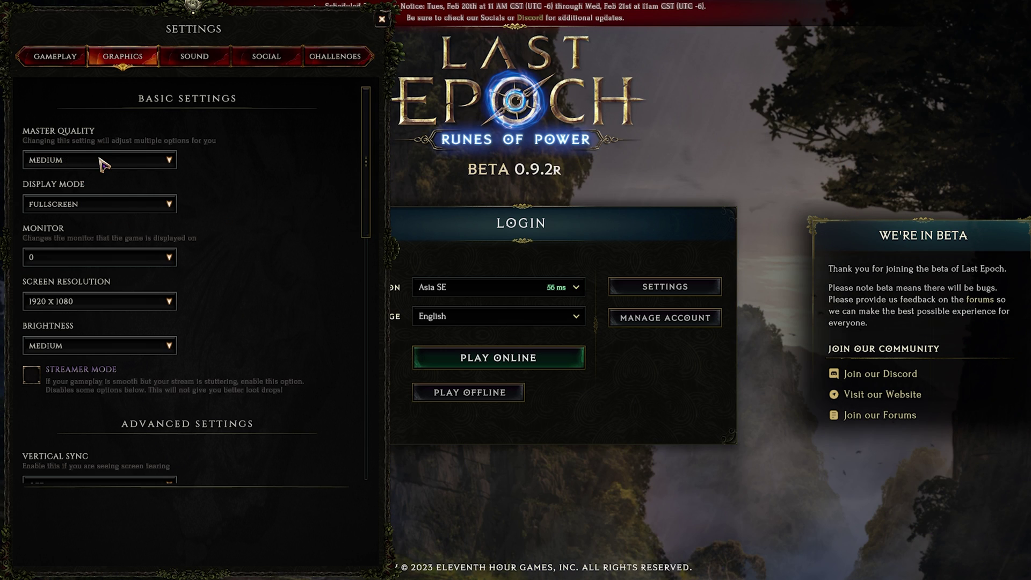
# Step: Keep Master Quality at Medium and display mode at Fullscreen, and set Brightness to Bright
pyautogui.click(102, 161)
pyautogui.click(63, 220)
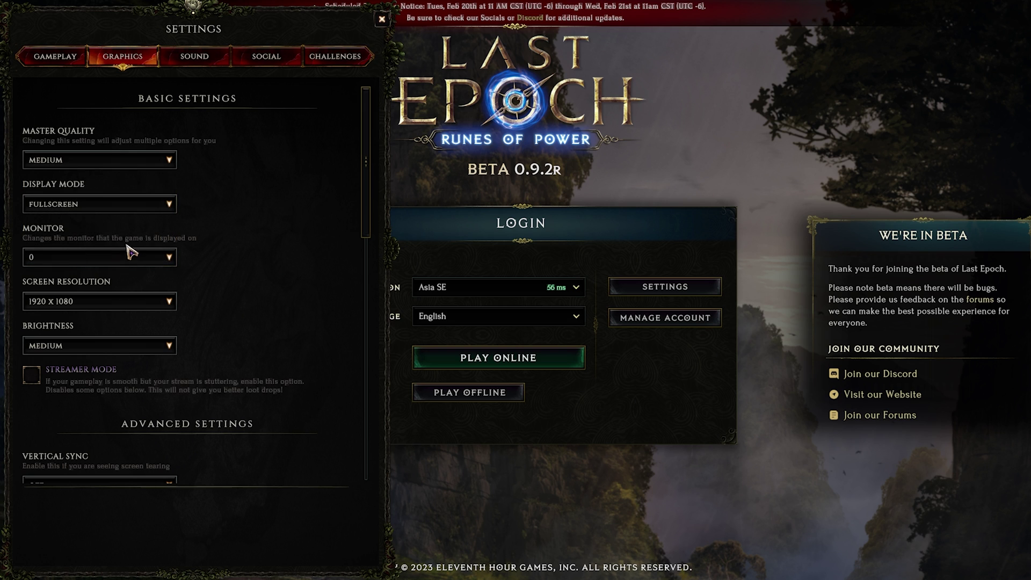
pyautogui.click(87, 161)
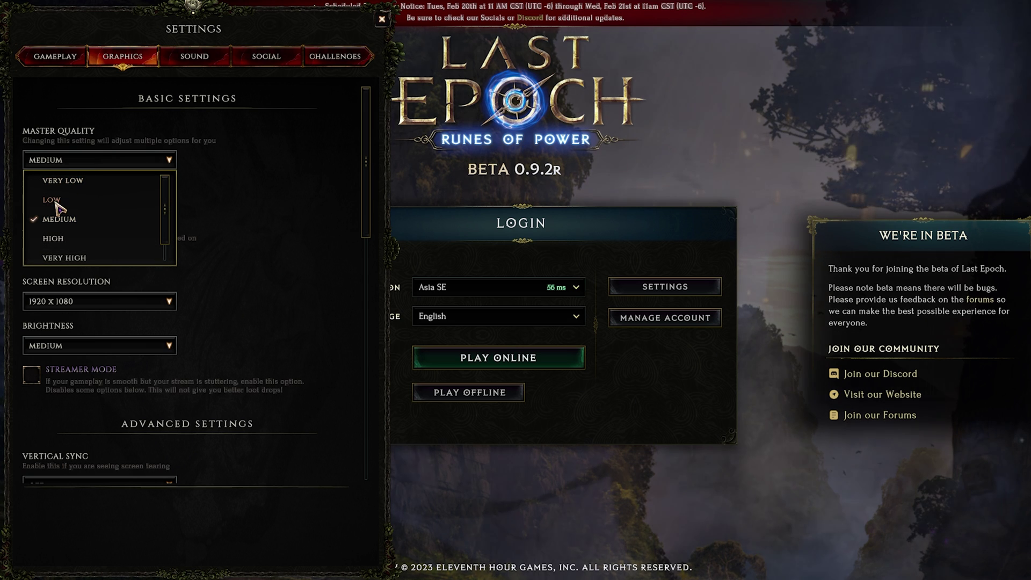
pyautogui.click(41, 219)
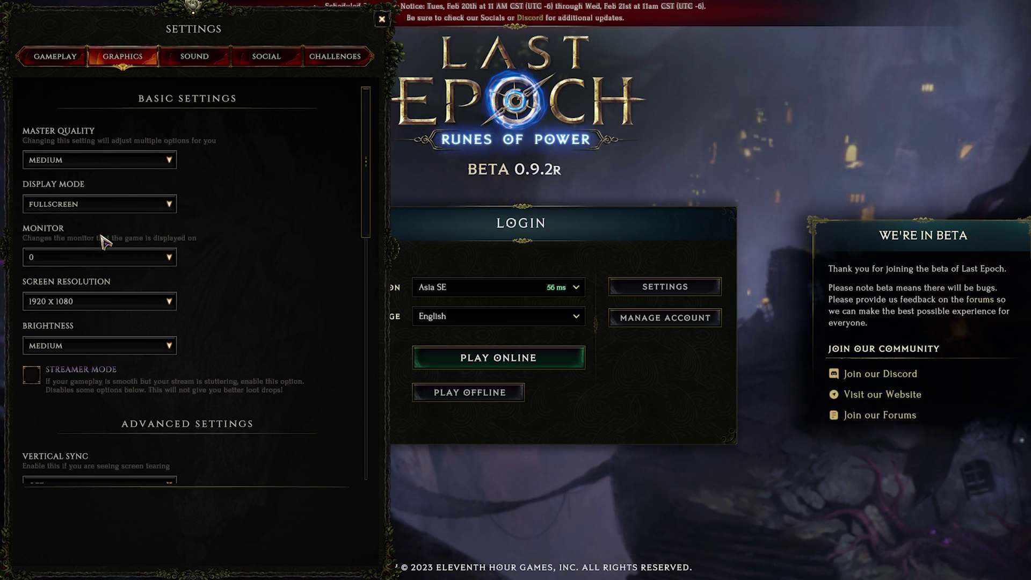
pyautogui.click(68, 209)
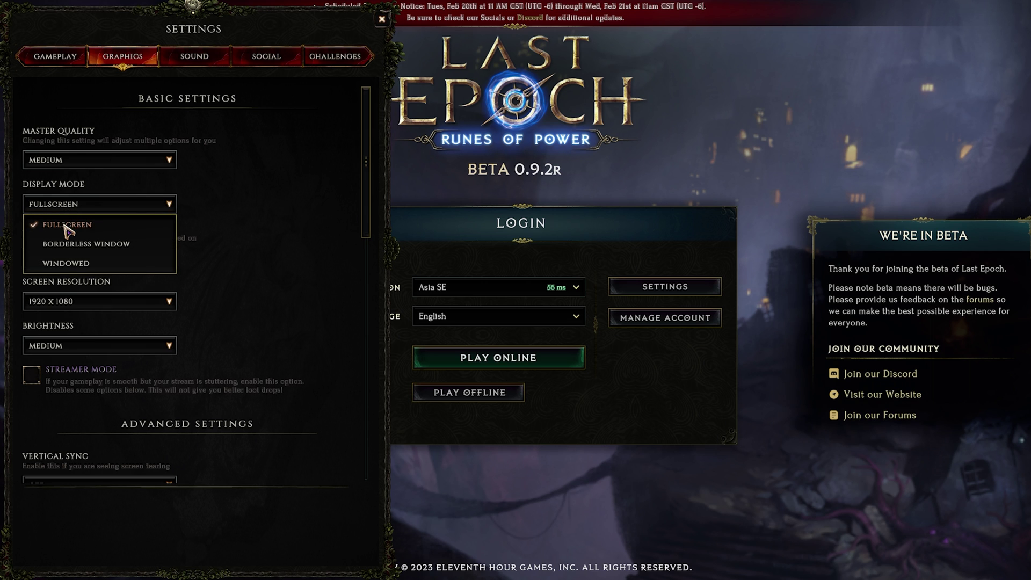
pyautogui.click(69, 231)
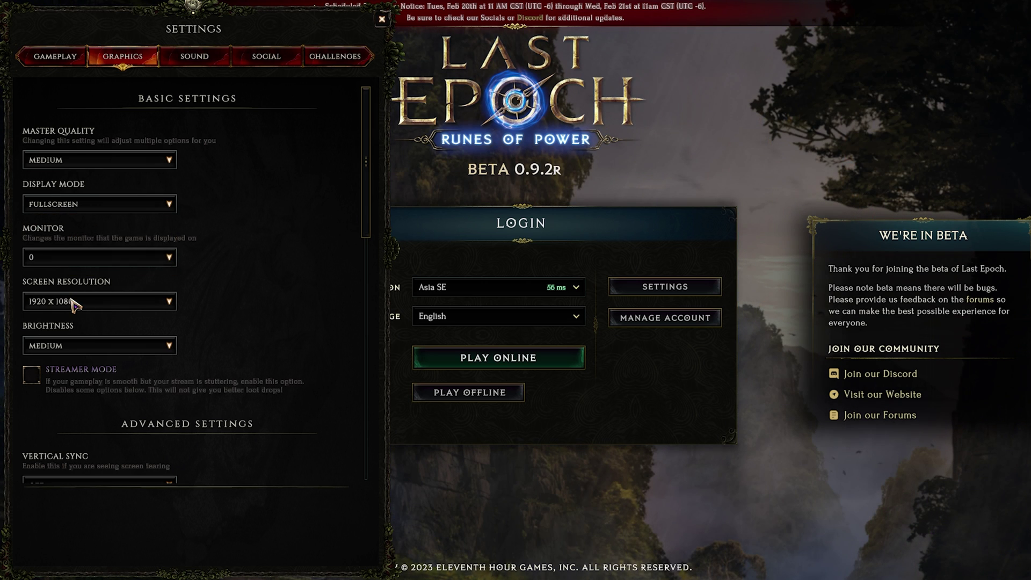
pyautogui.scroll(-3, 75, 305)
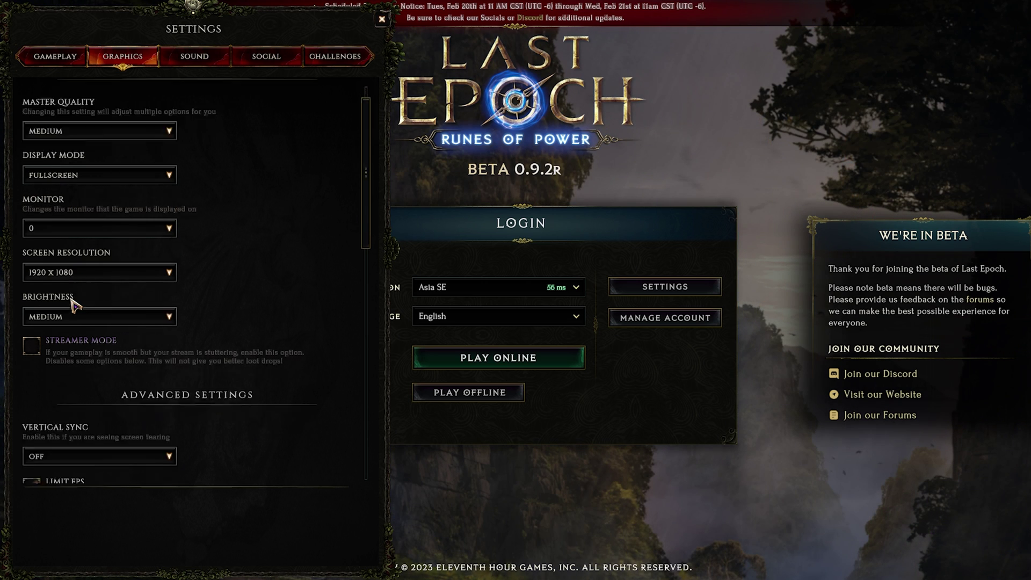
pyautogui.click(75, 279)
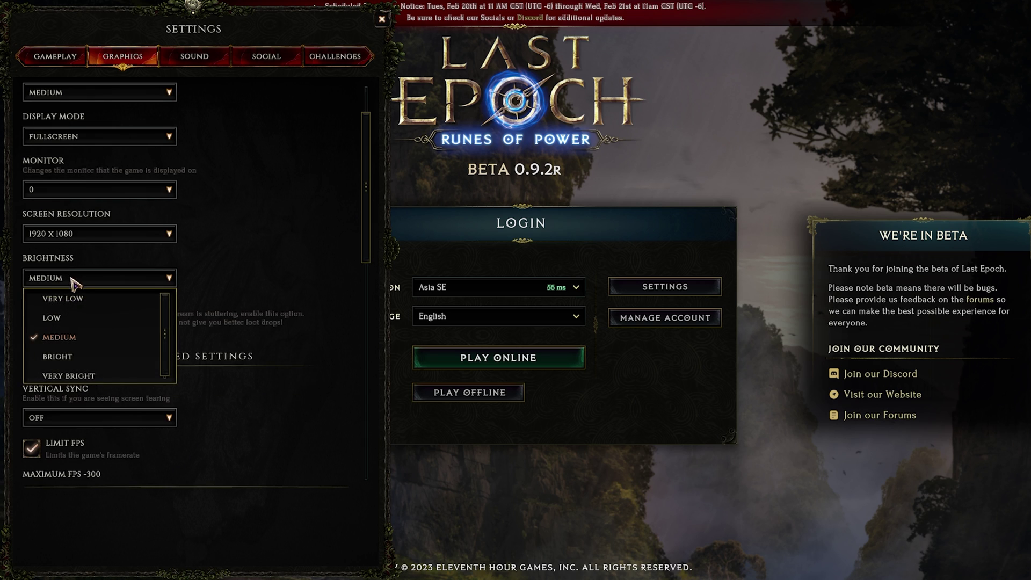
pyautogui.click(72, 357)
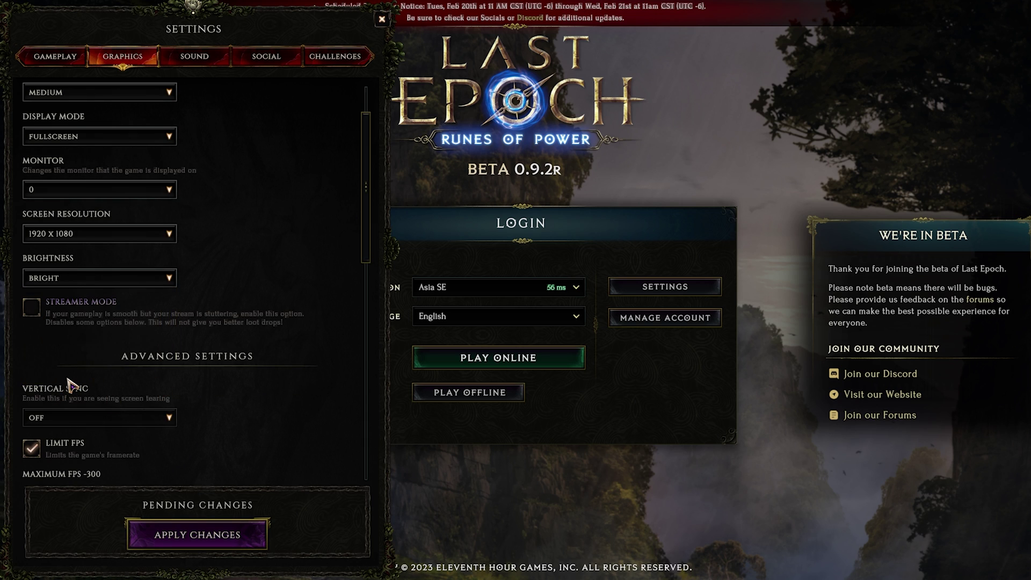
pyautogui.scroll(-5, 69, 384)
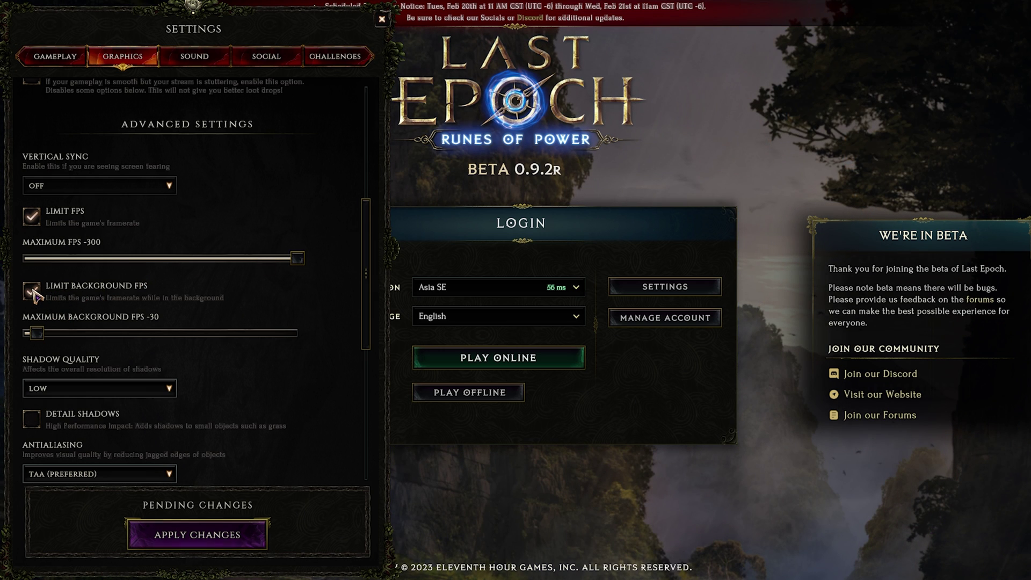
# Step: In Advanced Settings, set Shadow Quality to Low and keep Antialiasing on TAA
pyautogui.scroll(-1, 102, 335)
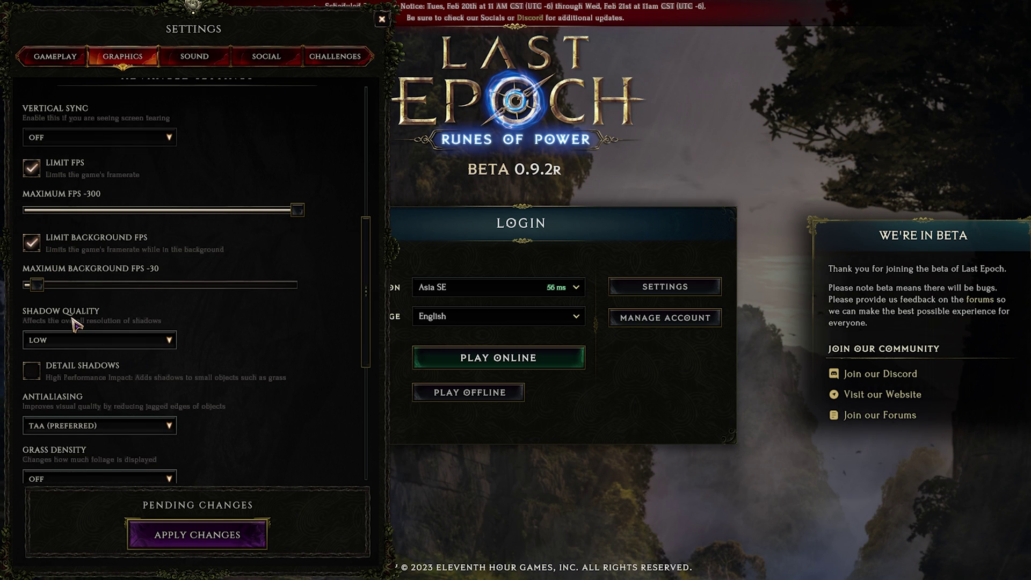
pyautogui.click(89, 340)
pyautogui.click(53, 380)
pyautogui.scroll(-3, 51, 298)
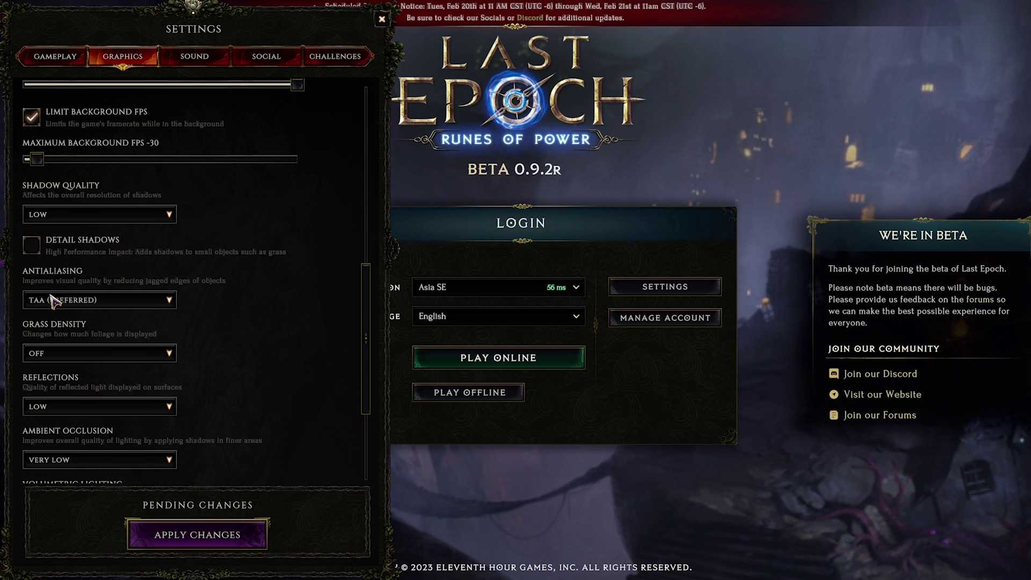
pyautogui.click(75, 302)
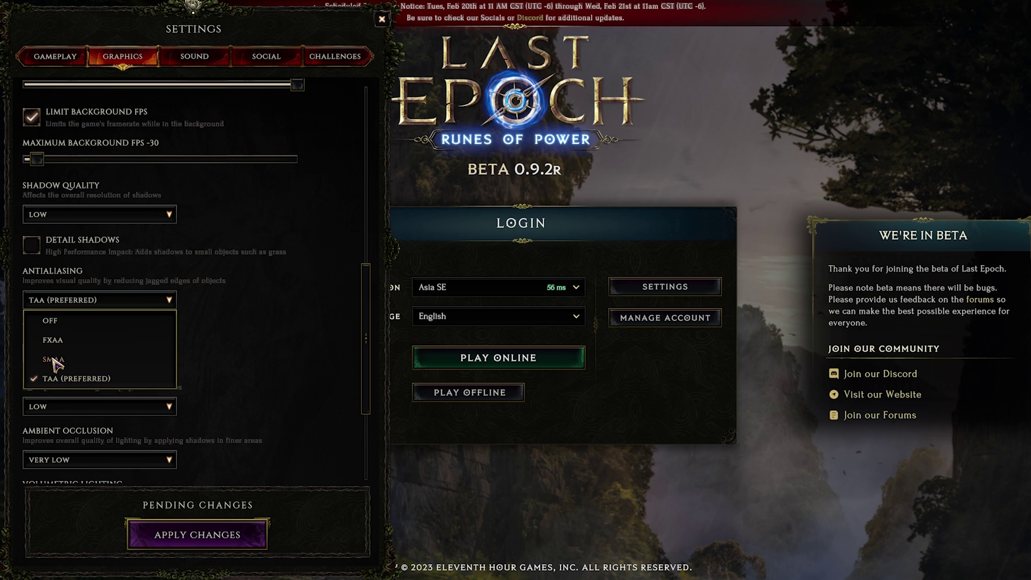
pyautogui.click(275, 325)
pyautogui.scroll(-1, 67, 287)
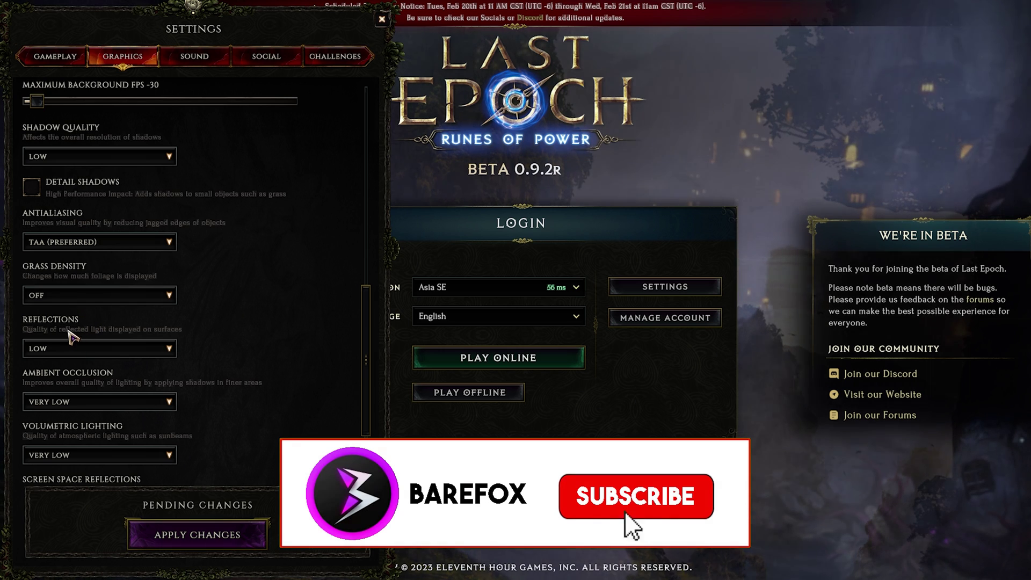
pyautogui.scroll(-2, 86, 350)
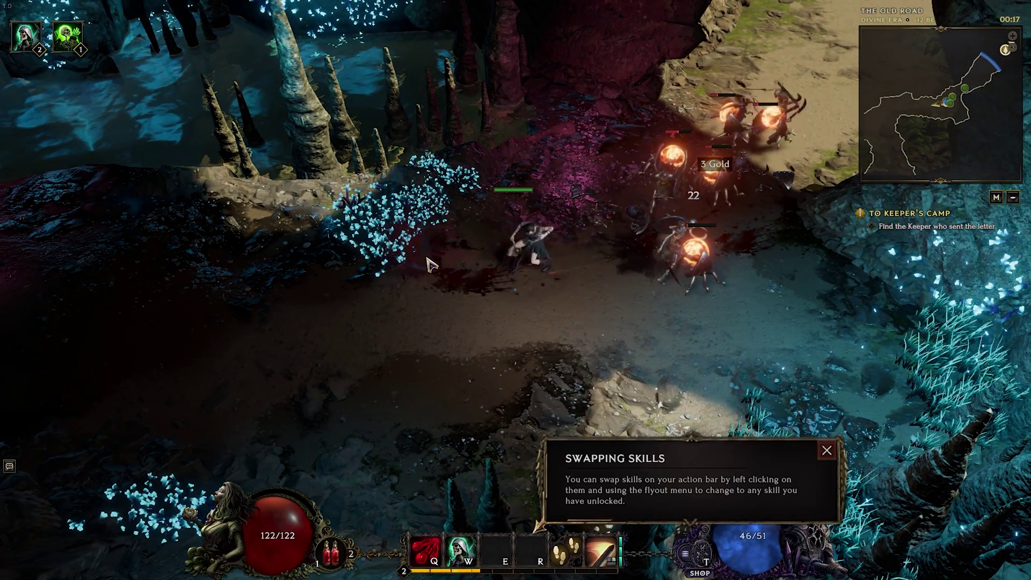
# Step: Cast a summoning skill with the W hotkey in The Old Road
pyautogui.press('w')
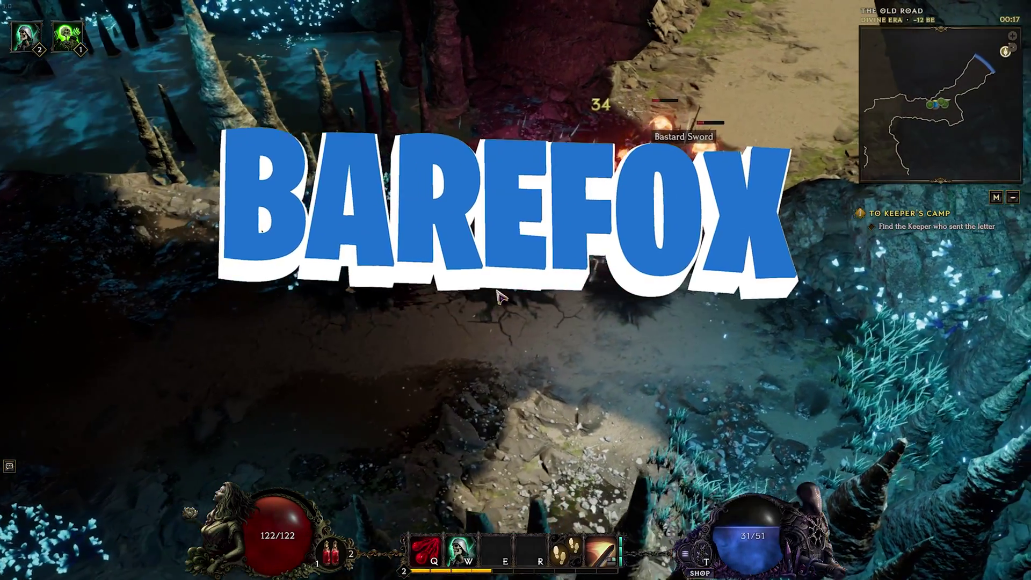